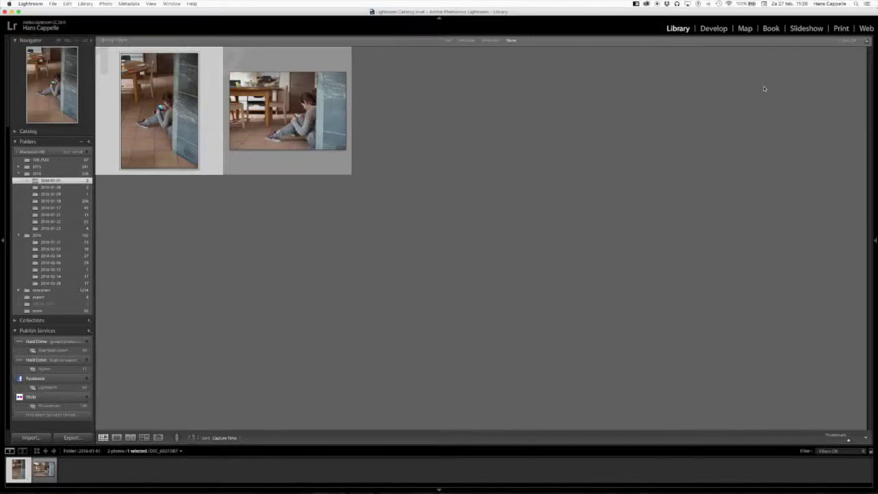
Show the 2016-01-22 motorcycle photos in the Web module as the Snapshots square gallery.
left_click(865, 29)
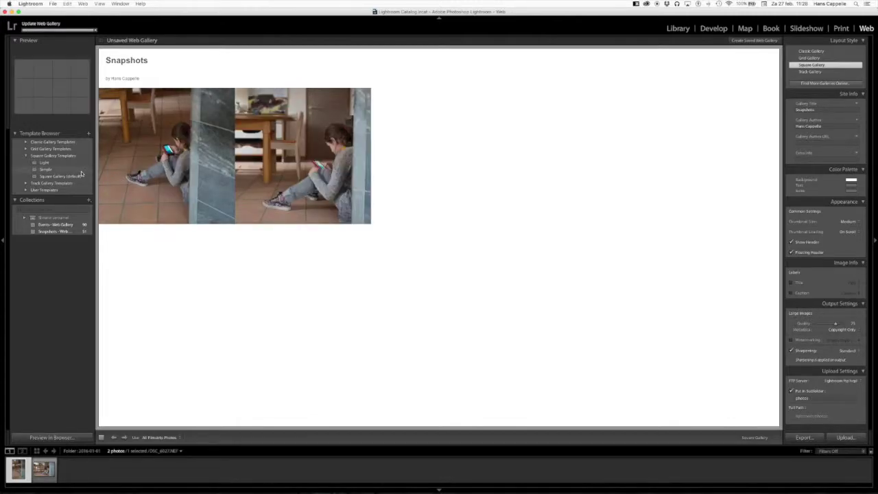
left_click(678, 29)
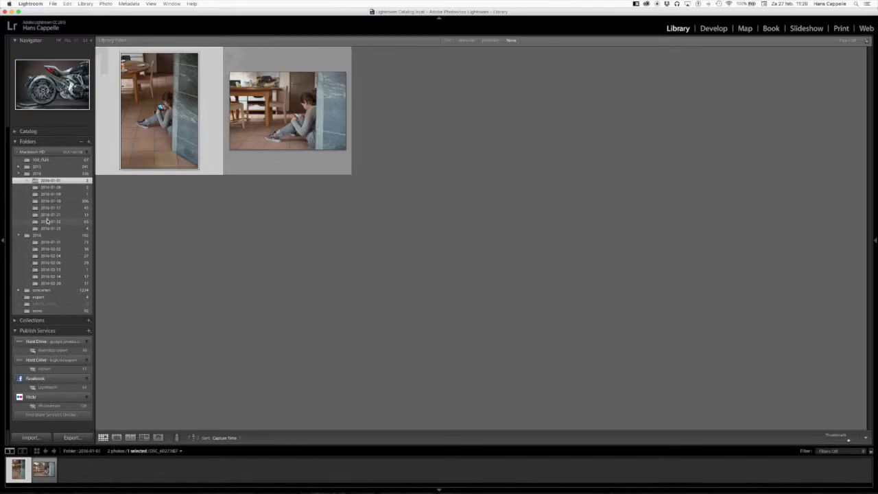
left_click(46, 221)
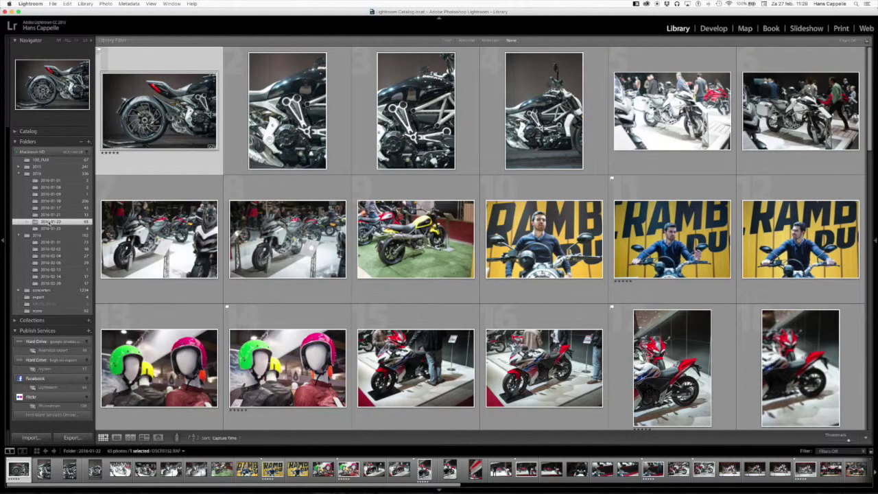
key("ctrl+alt+5")
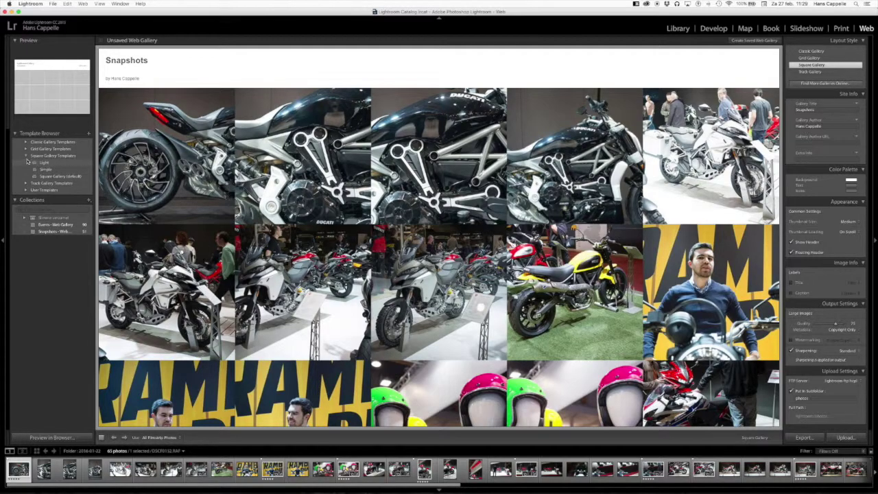
Try Square Light, Simple and default, then Track Light and default, ending on Grid Dark.
left_click(53, 164)
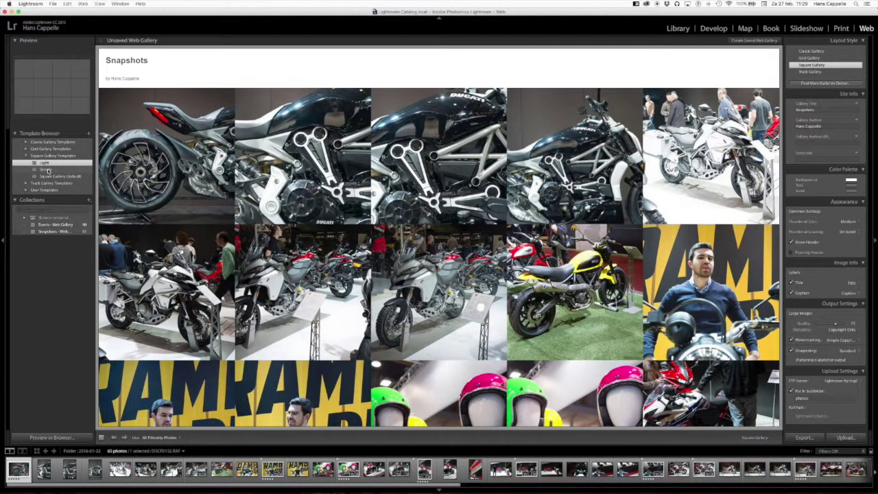
left_click(47, 171)
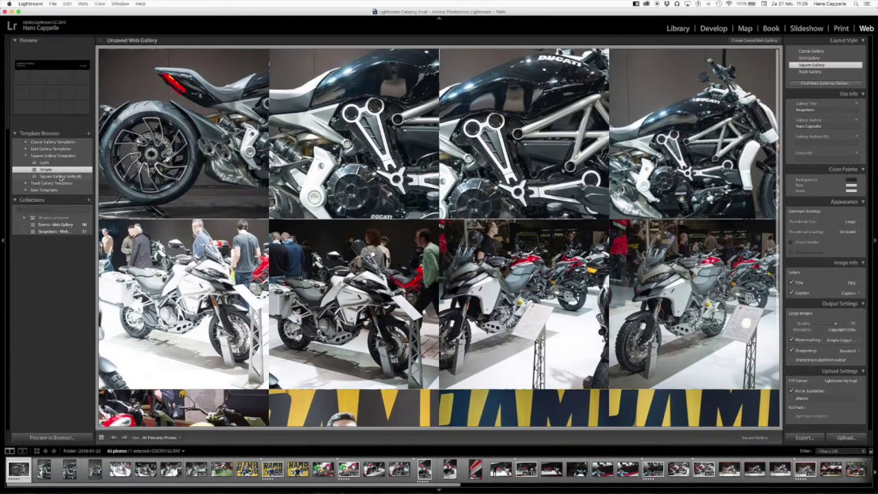
left_click(60, 177)
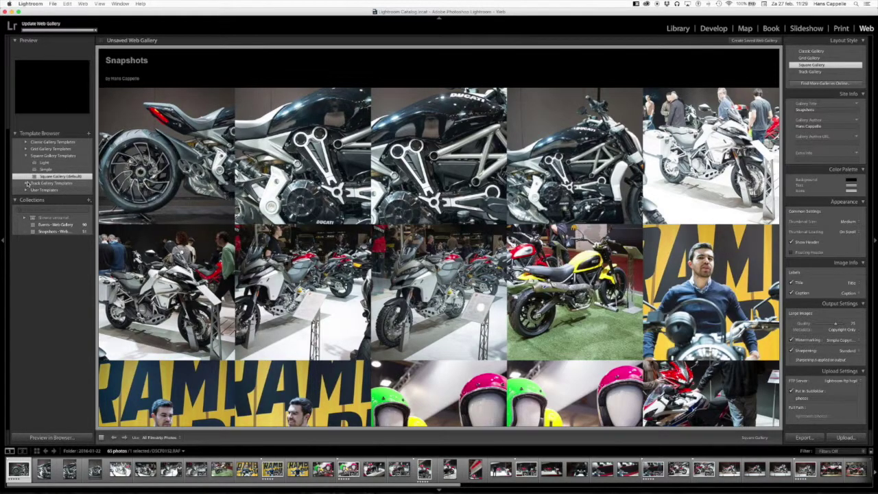
left_click(26, 183)
left_click(44, 189)
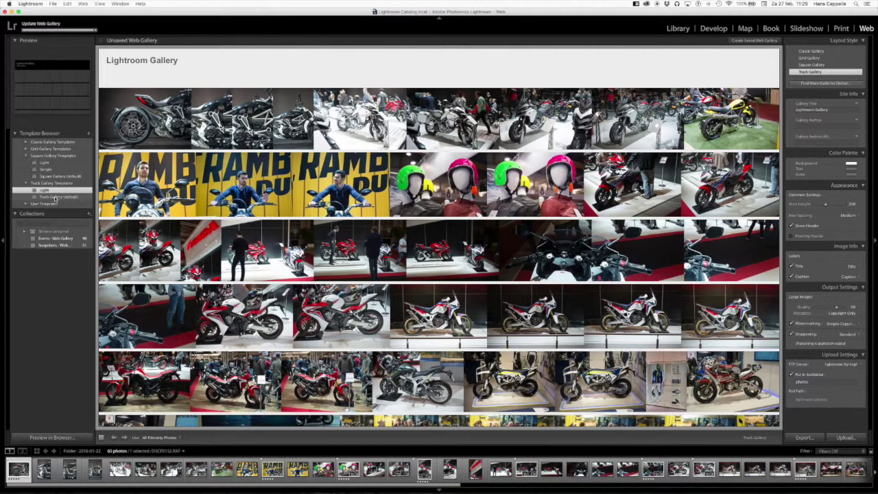
left_click(55, 197)
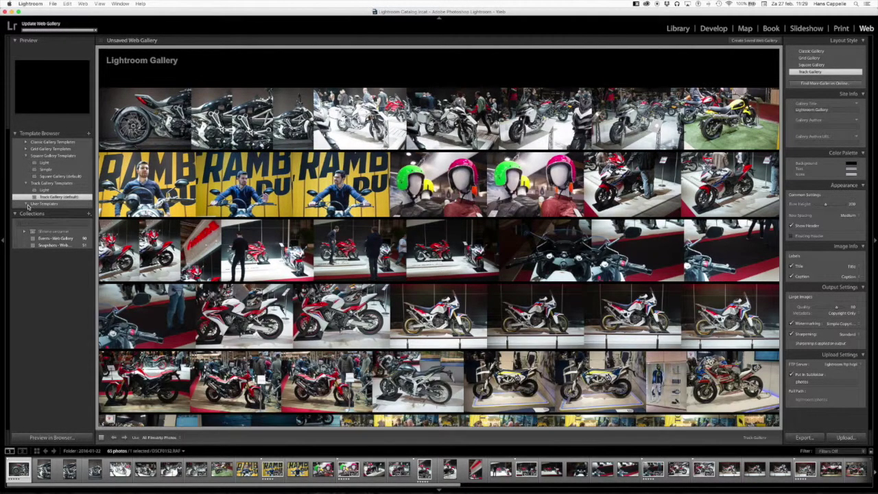
left_click(26, 149)
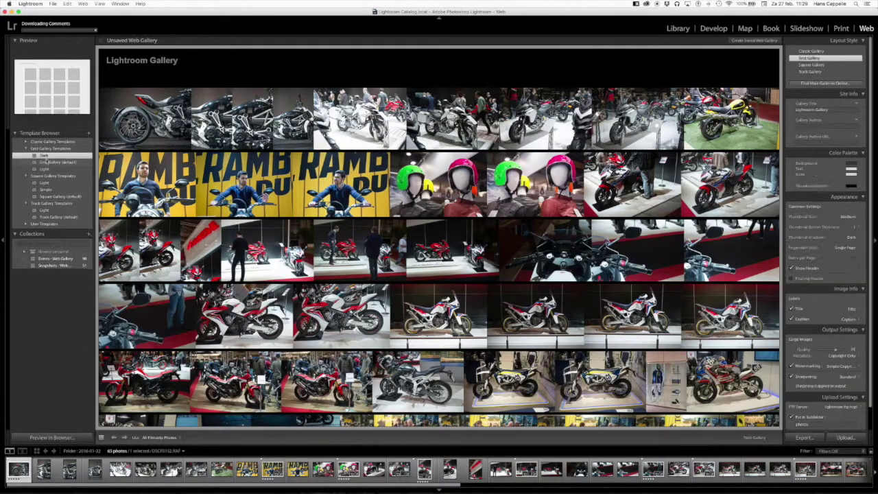
Alternate Grid Gallery Light and Dark, settle on Dark, and enlarge the first photo.
left_click(43, 155)
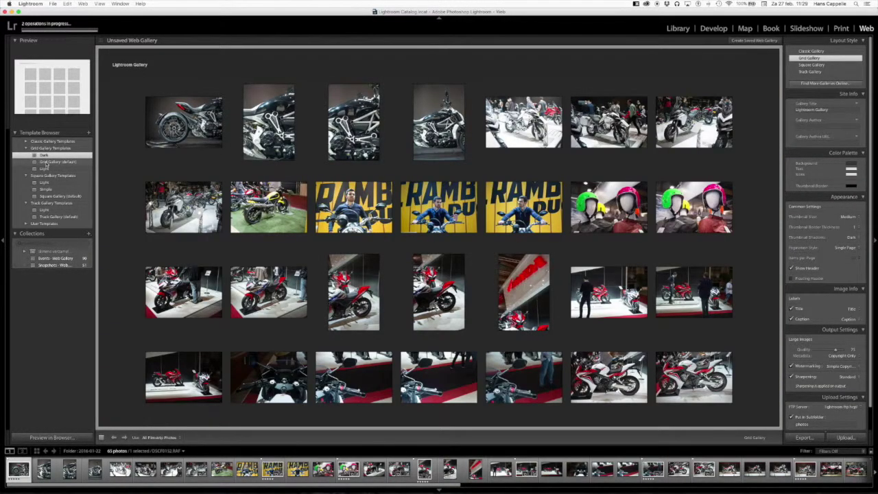
left_click(46, 163)
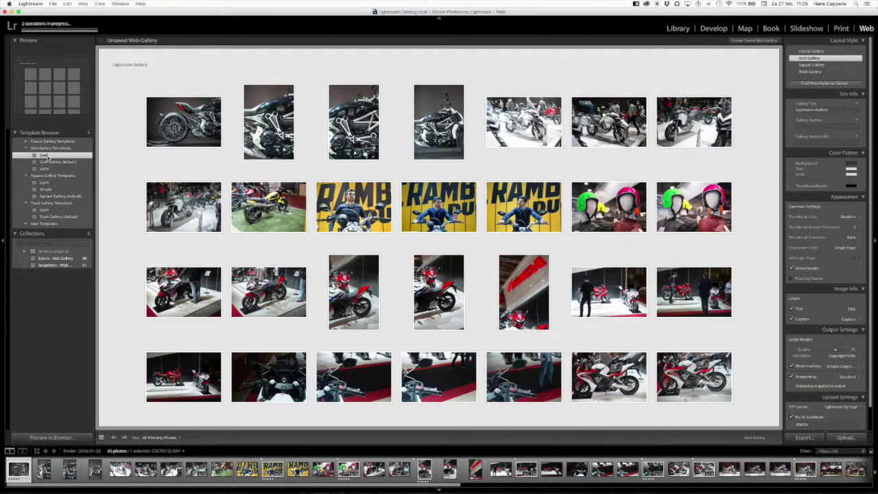
left_click(48, 156)
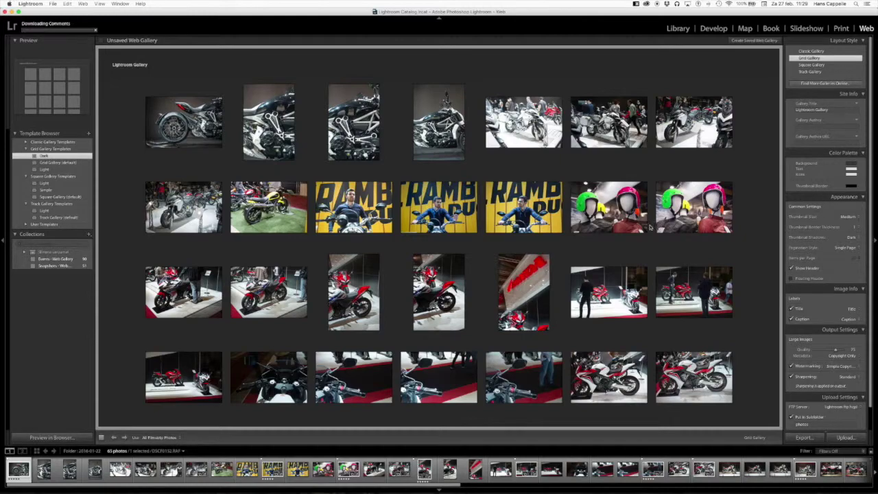
left_click(44, 170)
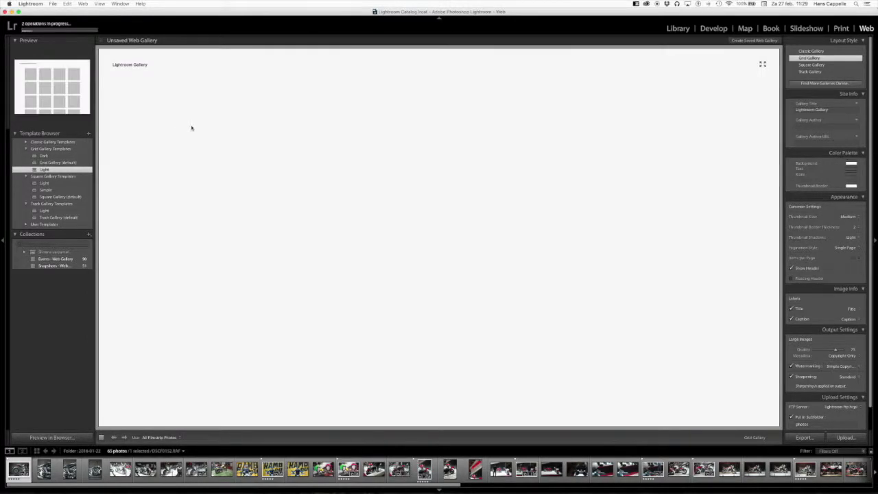
left_click(43, 156)
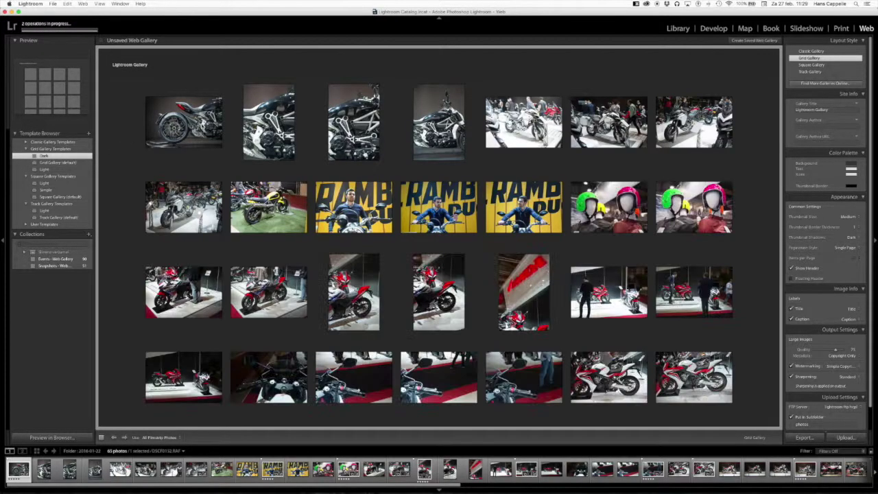
left_click(201, 125)
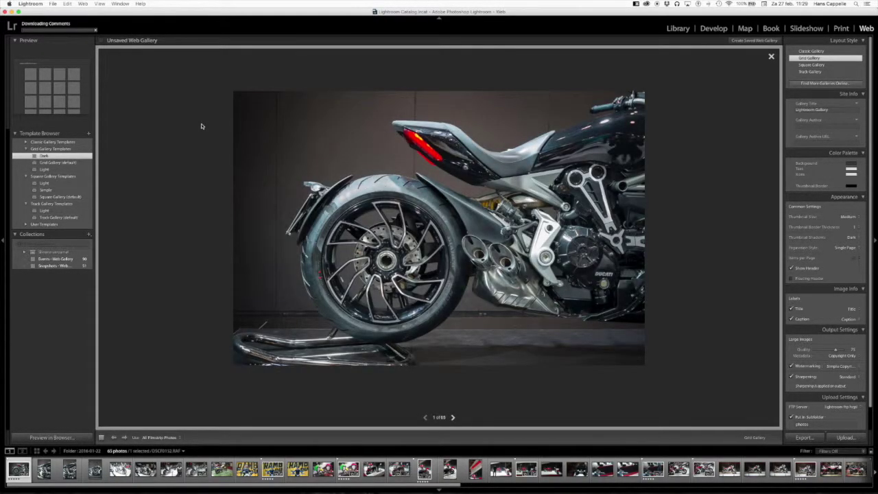
left_click(453, 417)
left_click(452, 417)
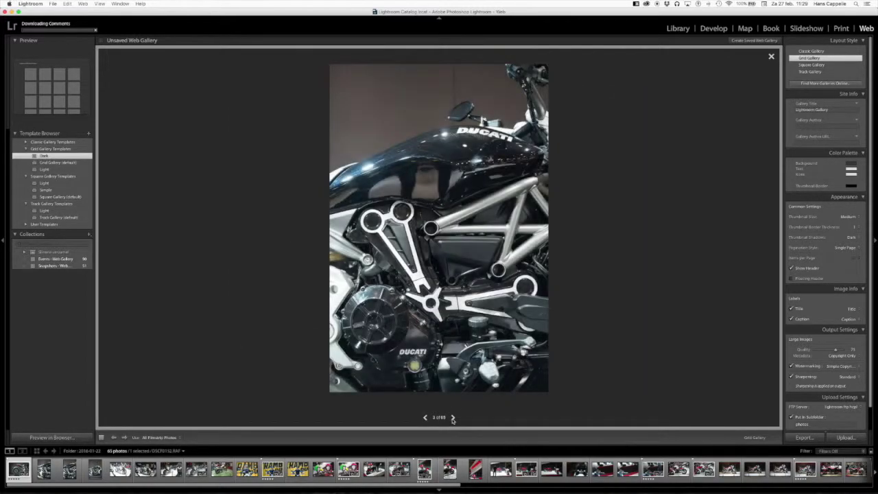
left_click(453, 418)
left_click(453, 418)
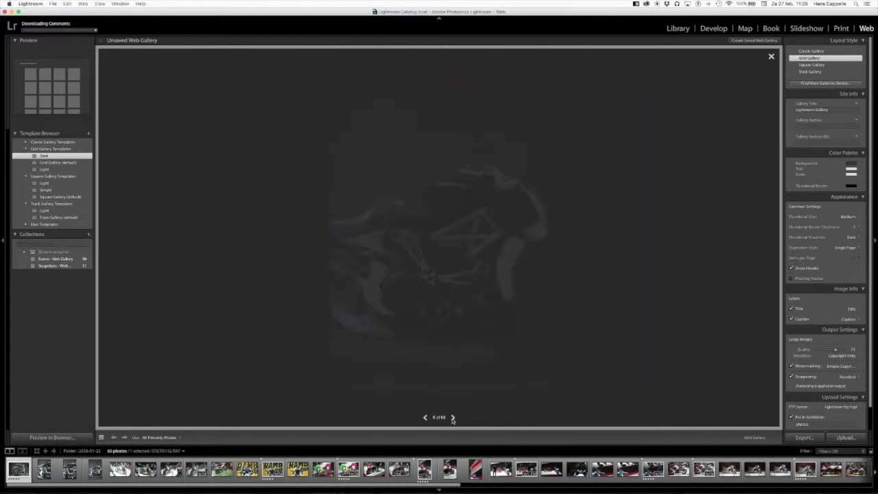
left_click(453, 418)
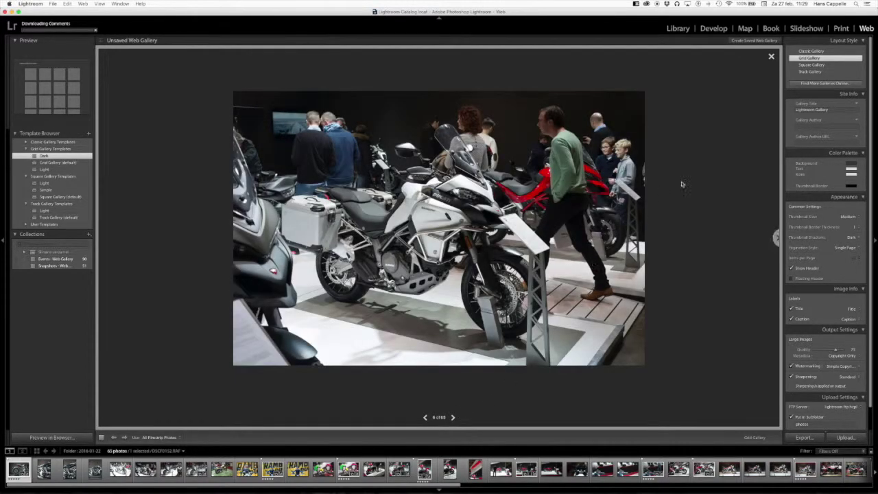
left_click(425, 417)
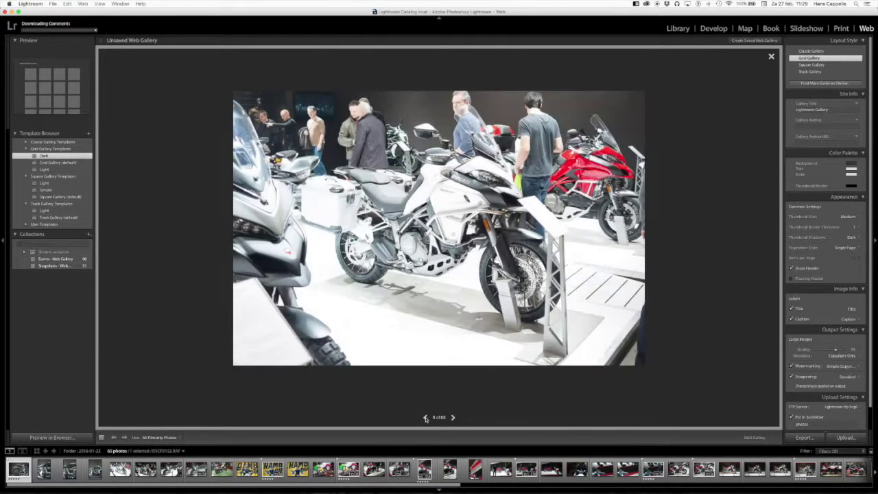
left_click(425, 417)
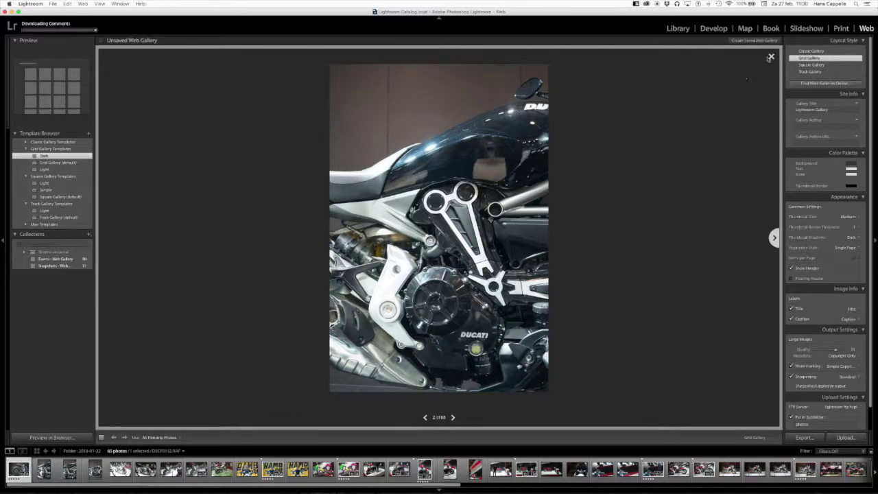
left_click(771, 57)
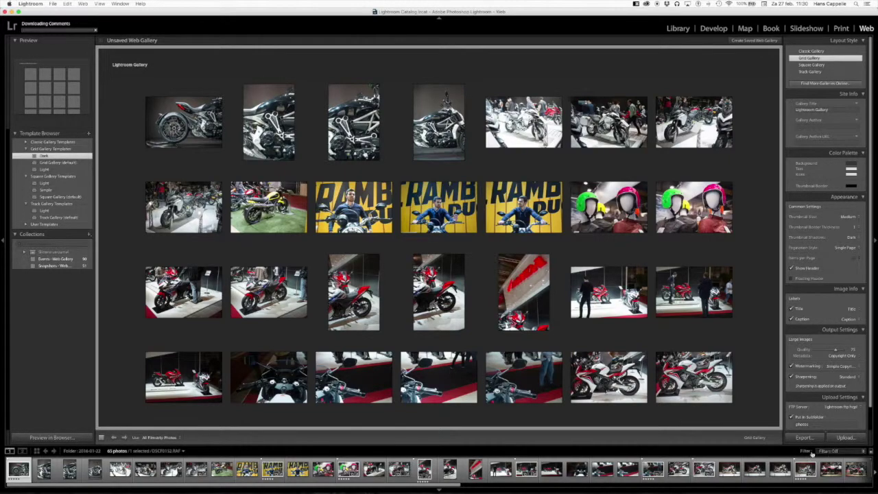
Filter the gallery to flagged photos only, leaving 21 images, and enlarge the first.
left_click(832, 451)
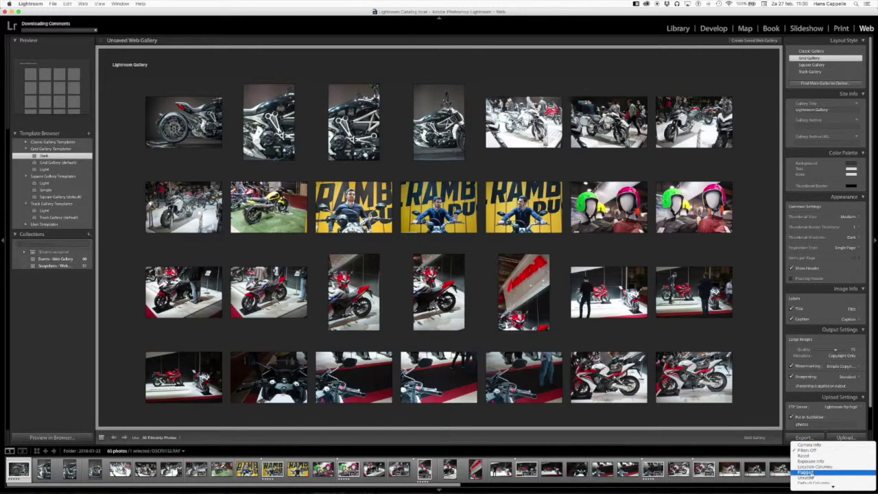
left_click(807, 473)
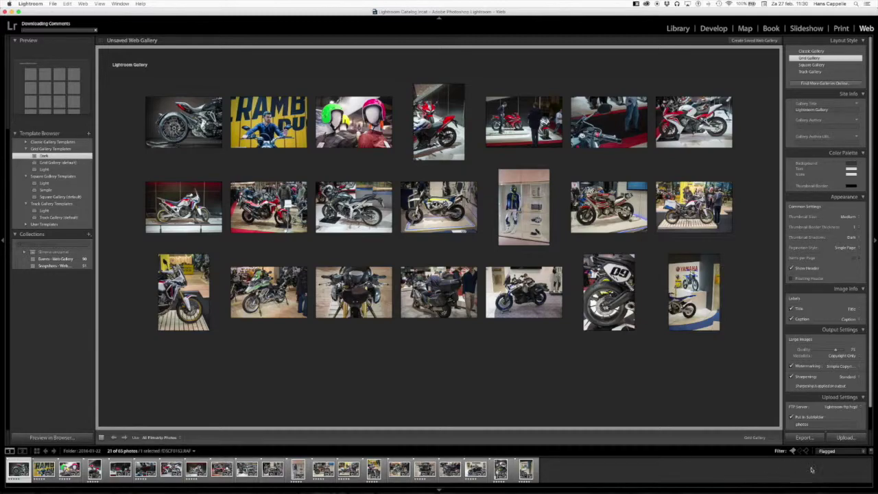
left_click(827, 451)
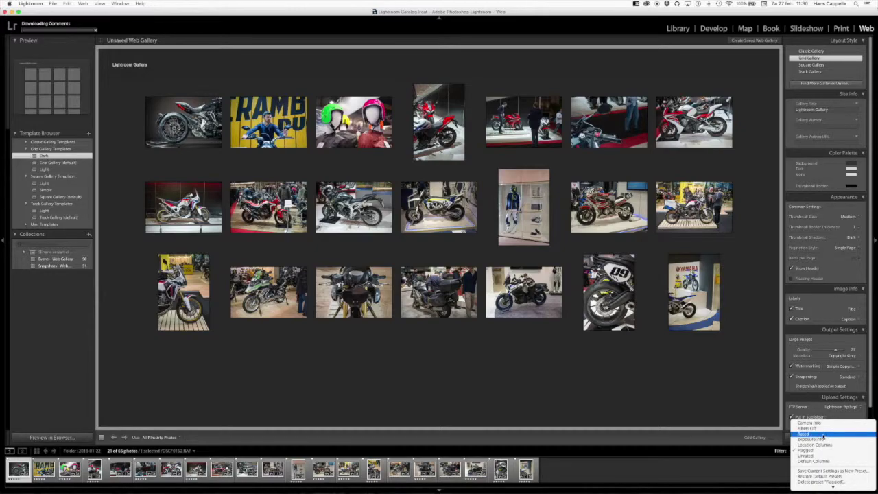
left_click(723, 477)
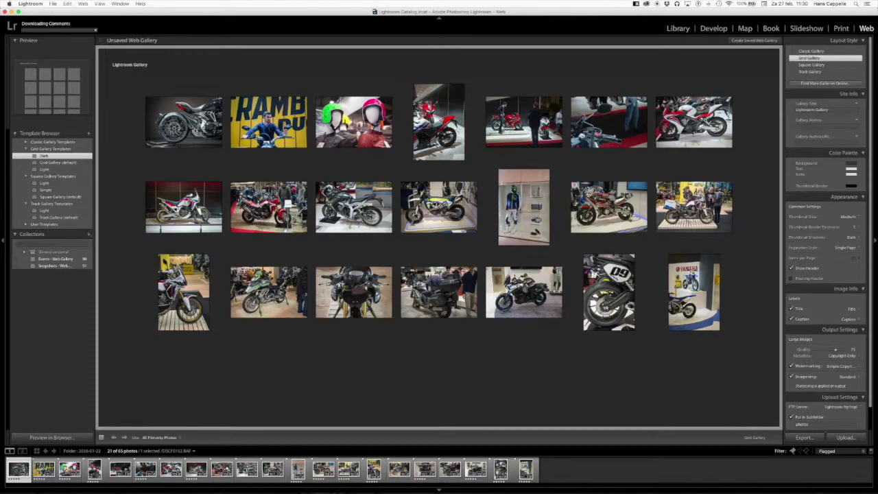
left_click(195, 130)
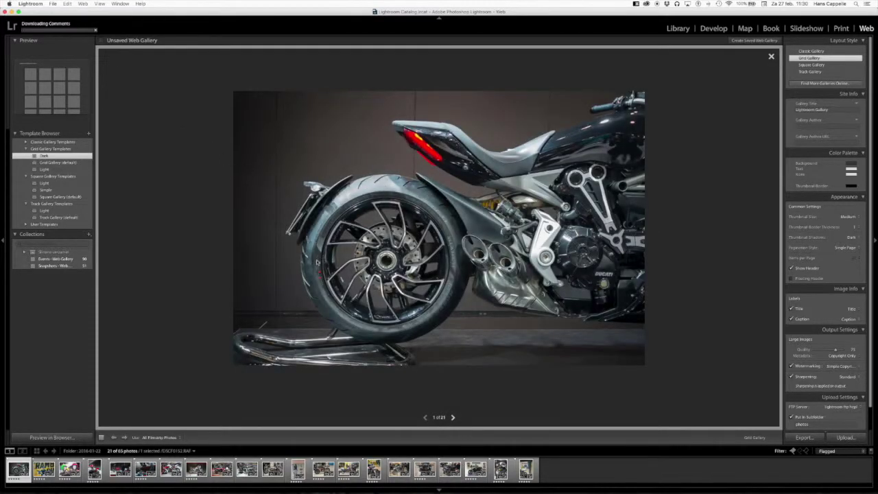
left_click(452, 417)
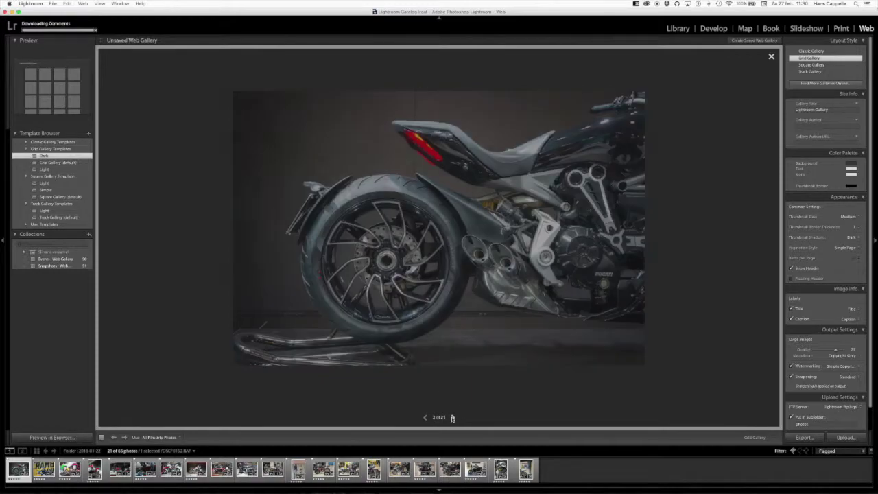
left_click(452, 418)
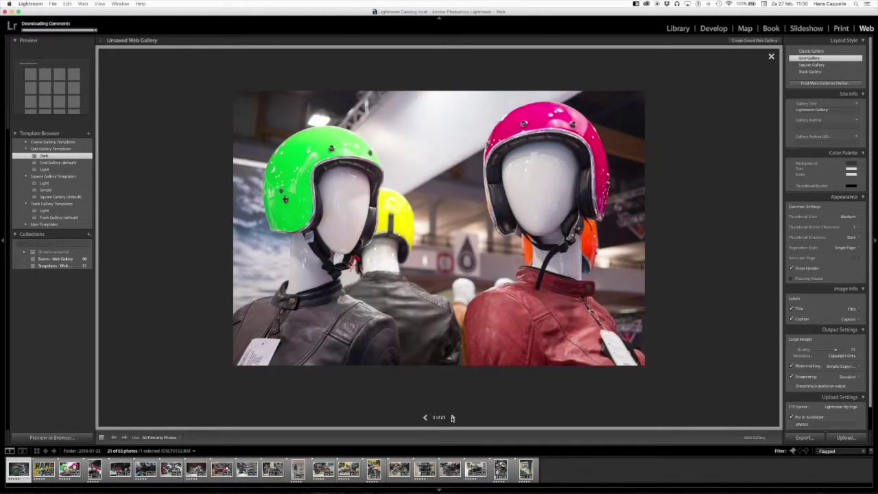
left_click(452, 418)
left_click(452, 418)
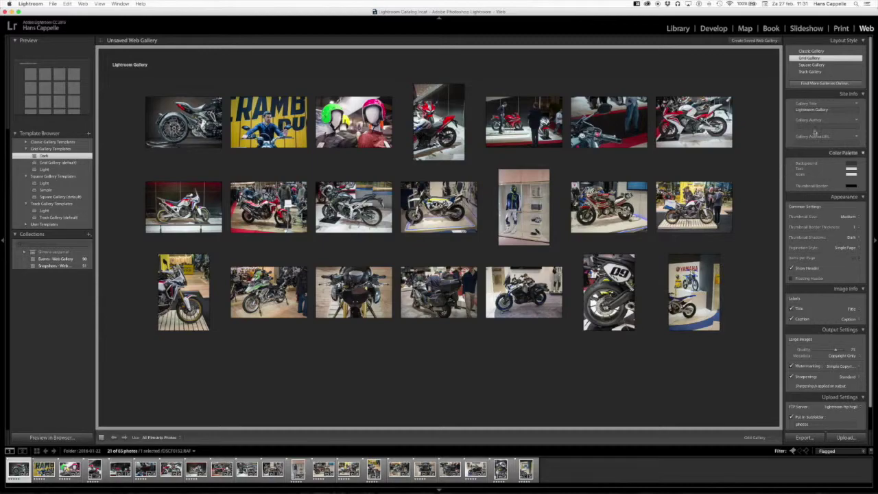
left_click(827, 110)
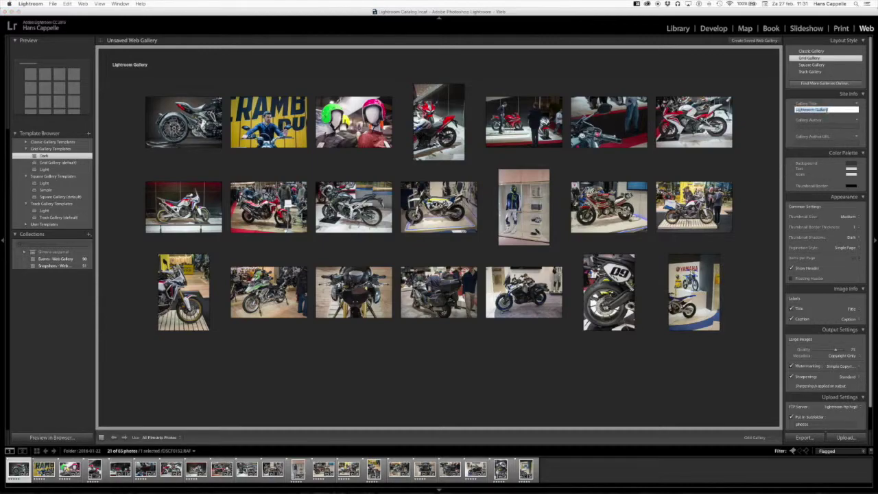
Retitle the gallery to 'Album van Hans' and make its background dark red.
type("4")
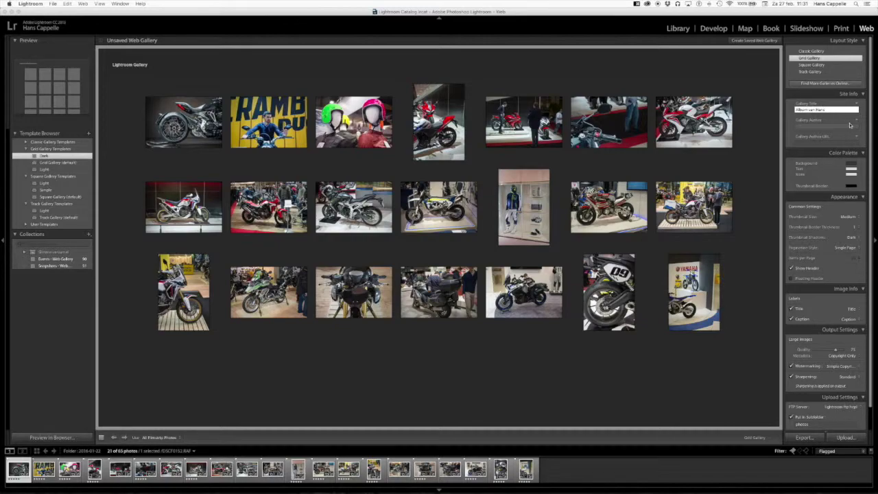
key("Tab")
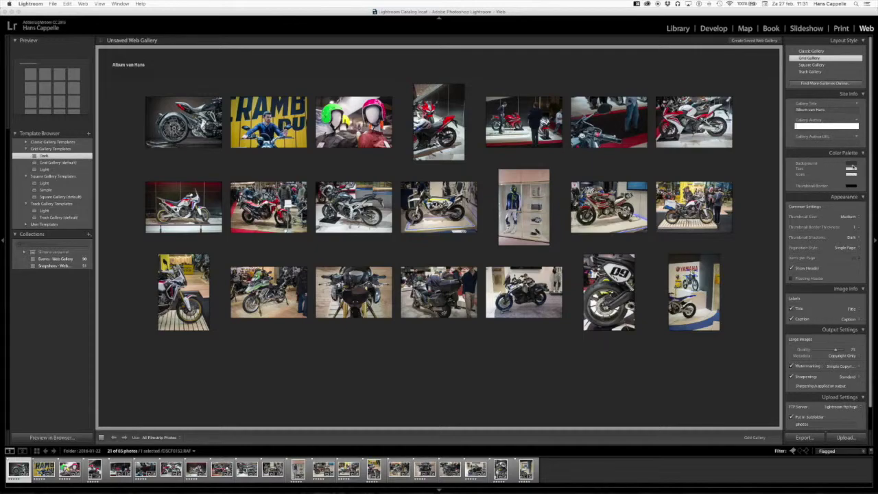
left_click(853, 166)
left_click(835, 171)
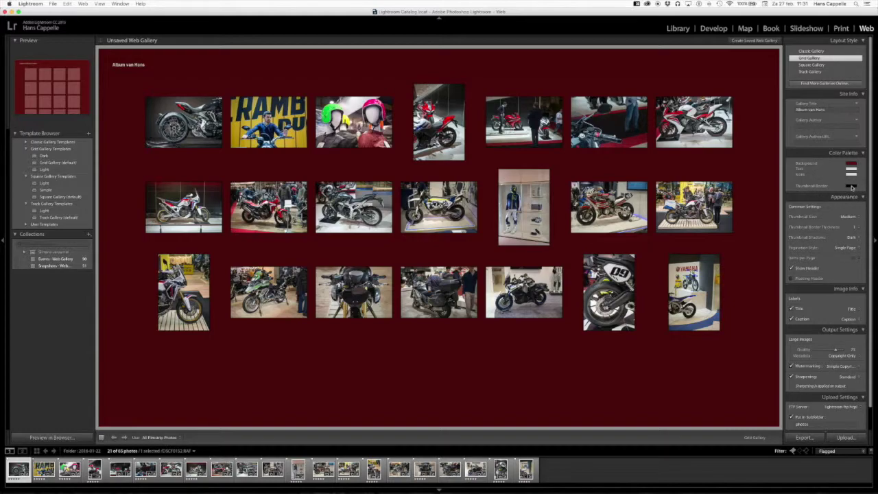
Make the thumbnail borders white and raise their thickness.
left_click(852, 187)
left_click(770, 175)
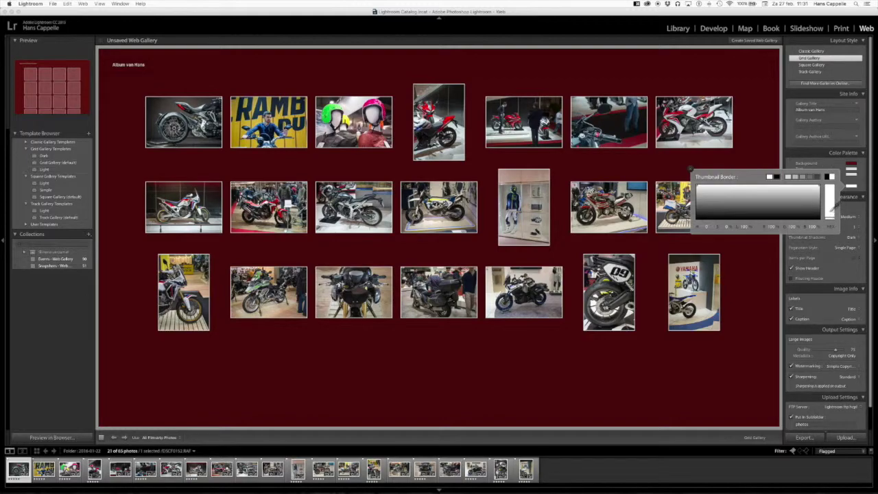
left_click(838, 187)
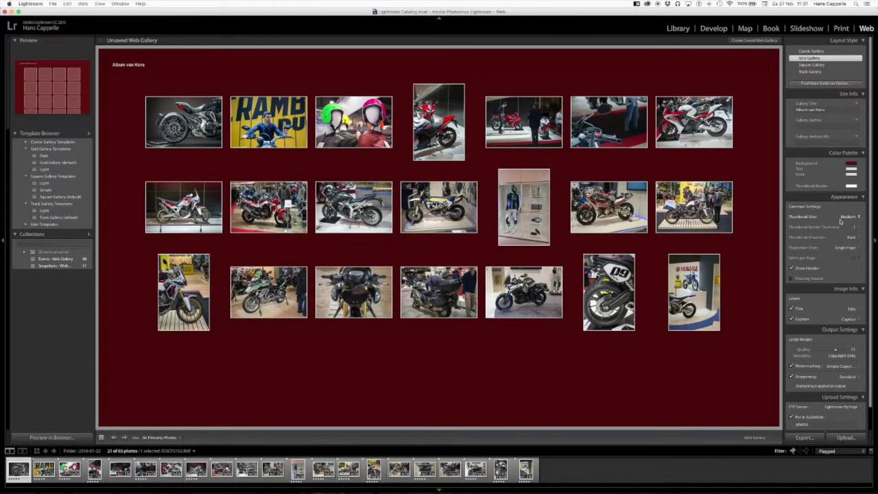
left_click(855, 226)
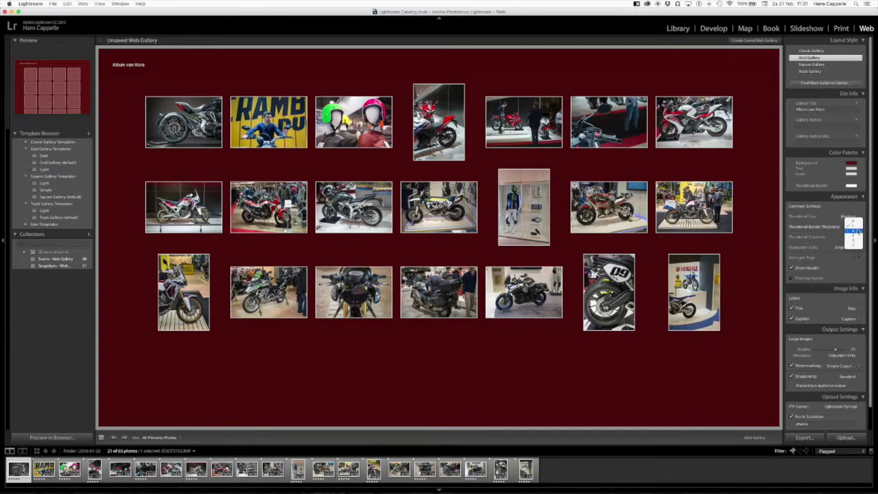
left_click(855, 241)
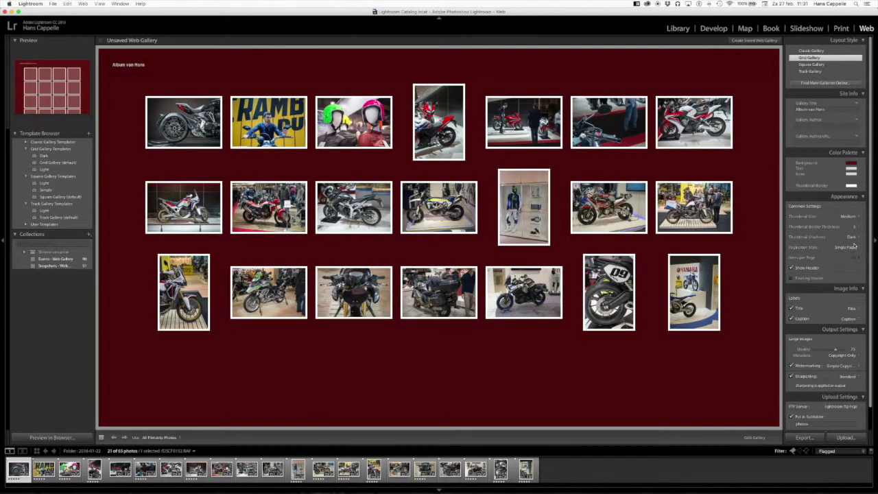
left_click(854, 217)
left_click(855, 218)
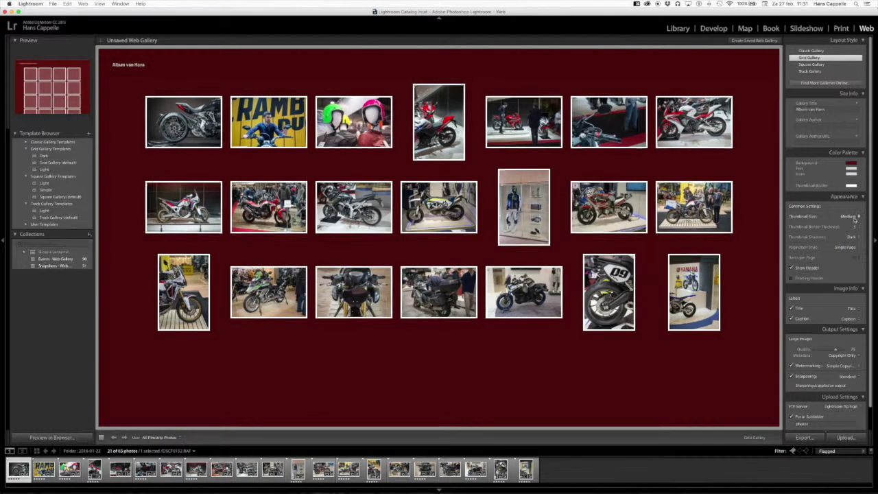
Preview the grid with Large thumbnails, then return Thumbnail Size to Medium.
left_click(856, 217)
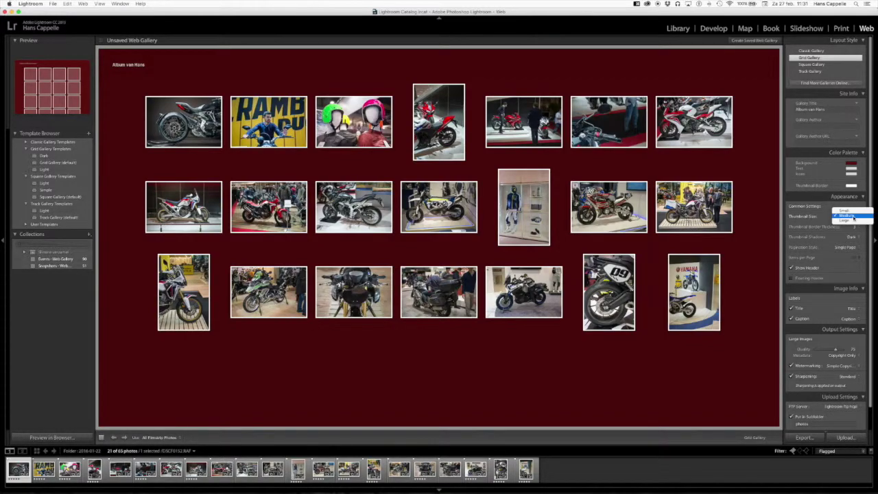
left_click(848, 224)
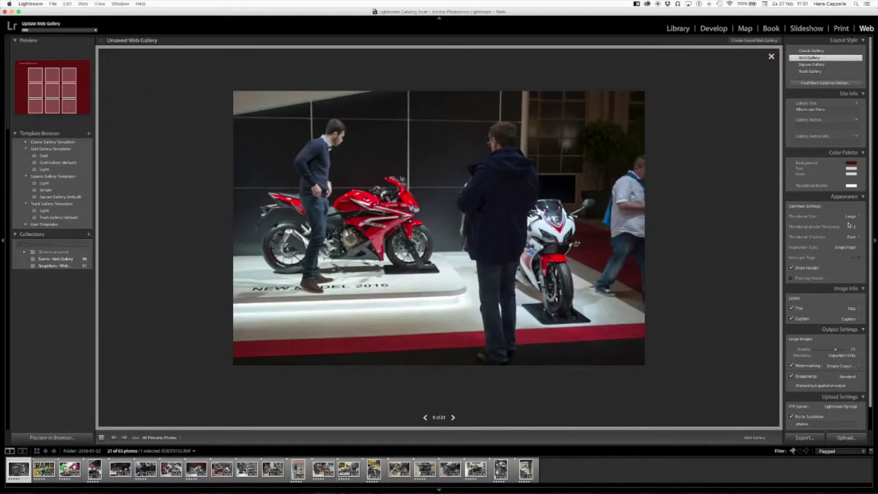
left_click(773, 62)
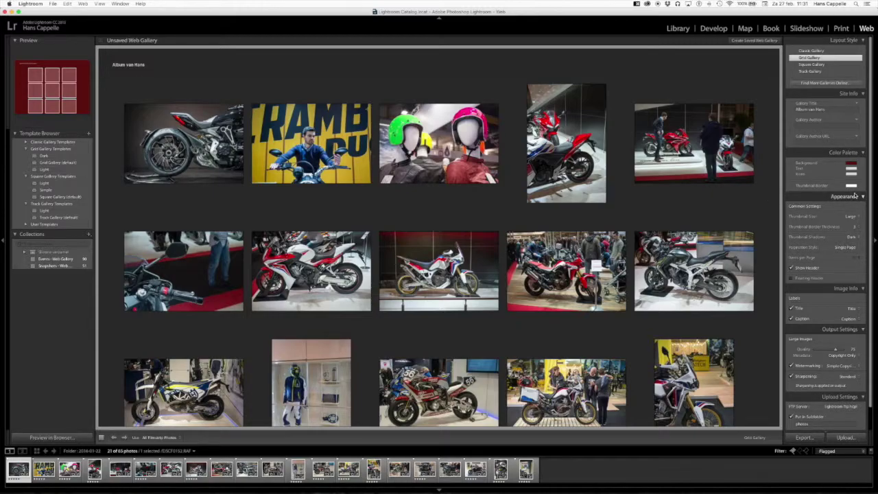
scroll(611, 244, "down", 5)
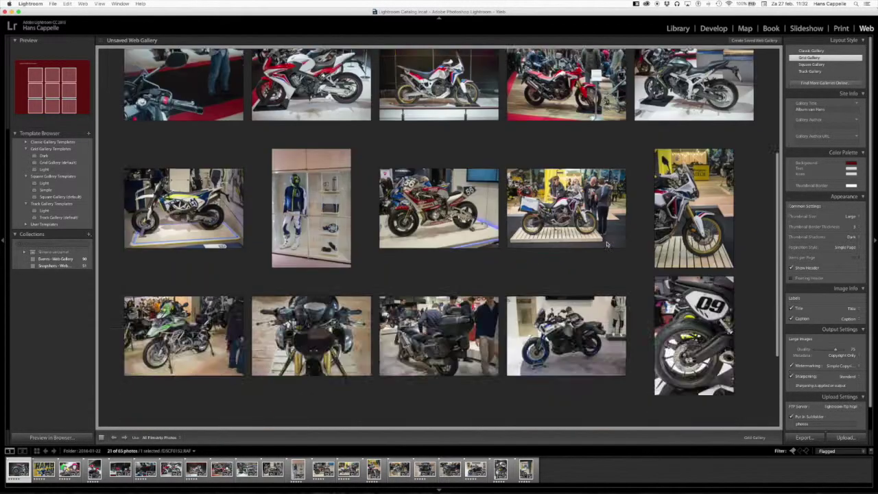
scroll(611, 244, "down", 3)
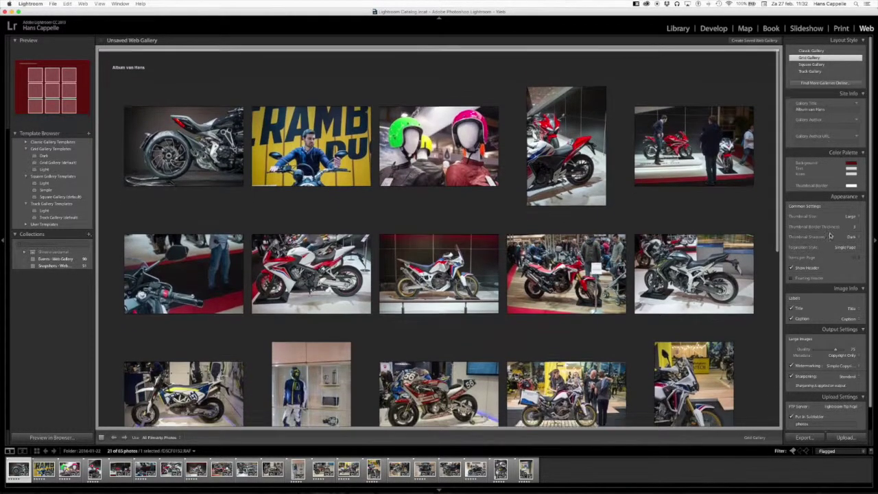
left_click(850, 216)
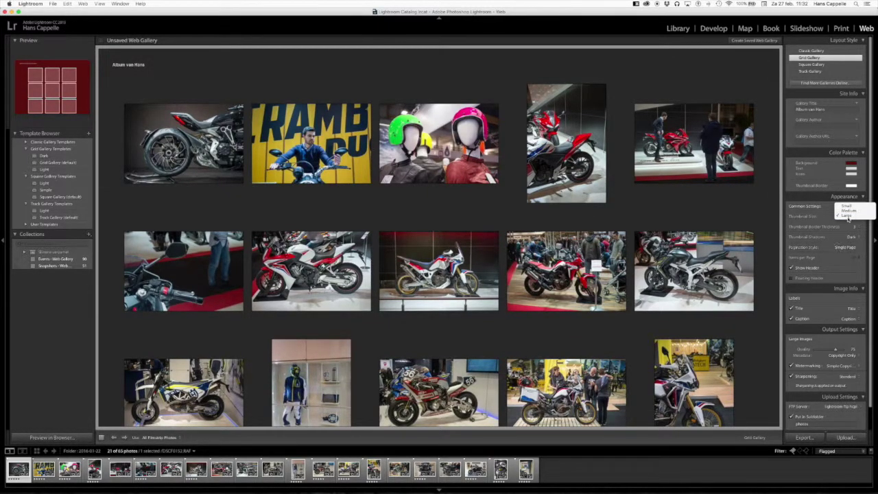
left_click(845, 210)
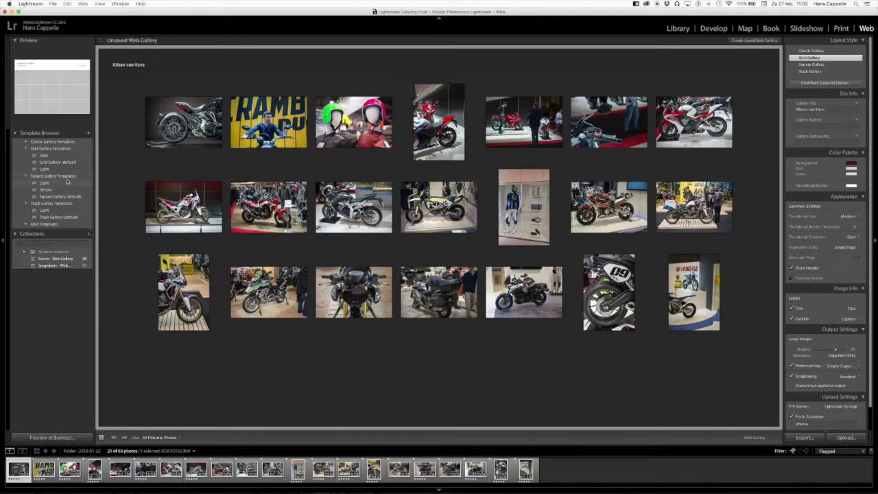
Apply the Square Gallery Light template, briefly comparing it with the default Square template.
left_click(44, 184)
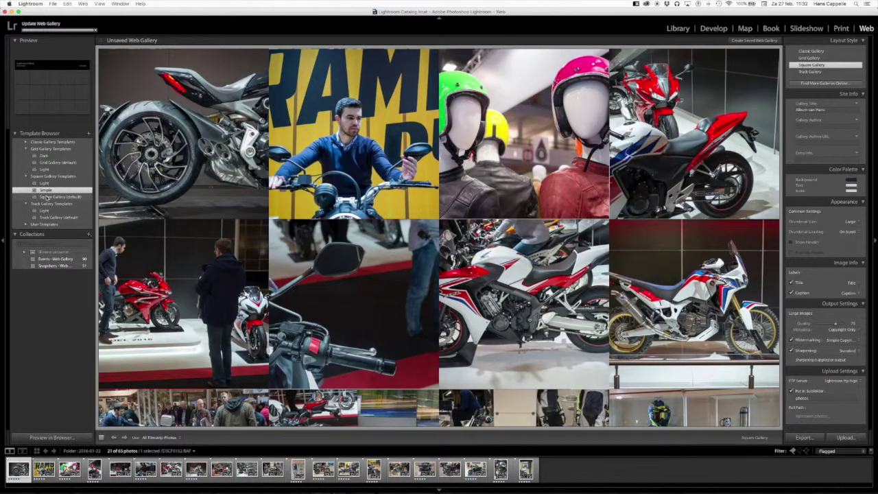
left_click(47, 197)
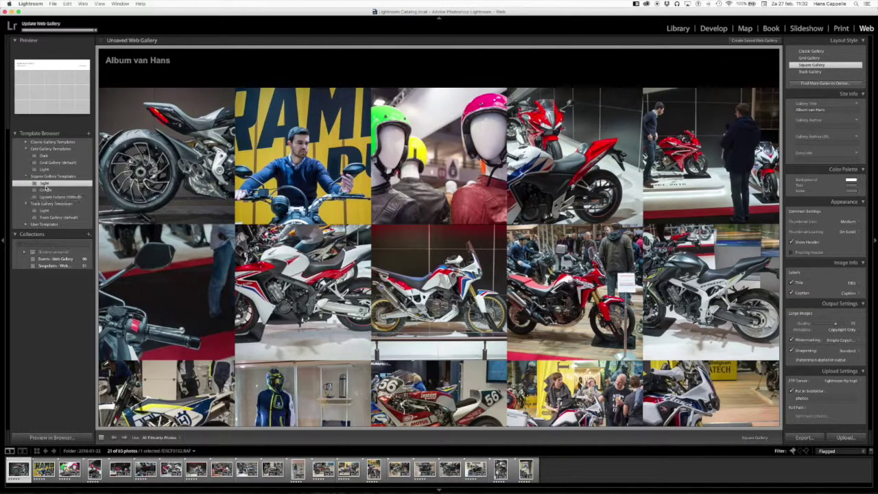
left_click(45, 184)
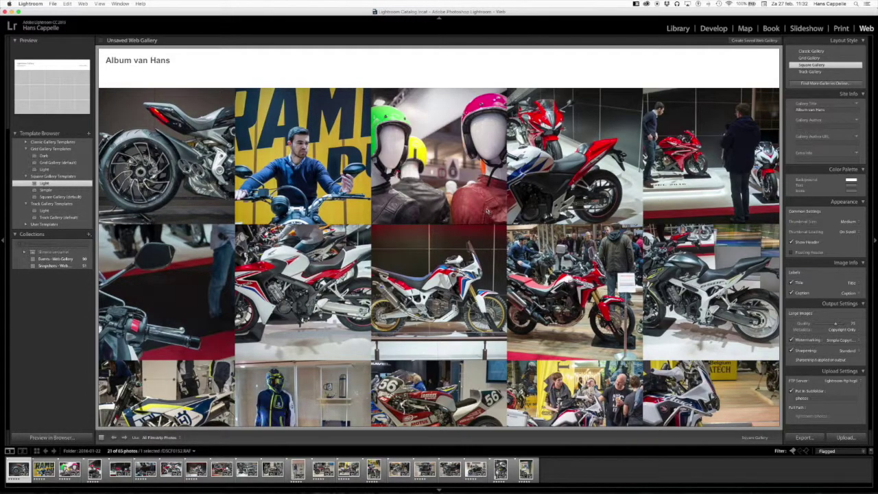
scroll(471, 192, "down", 2)
scroll(471, 192, "up", 2)
Change the gallery header background from white to dark grey in Color Palette.
left_click(433, 168)
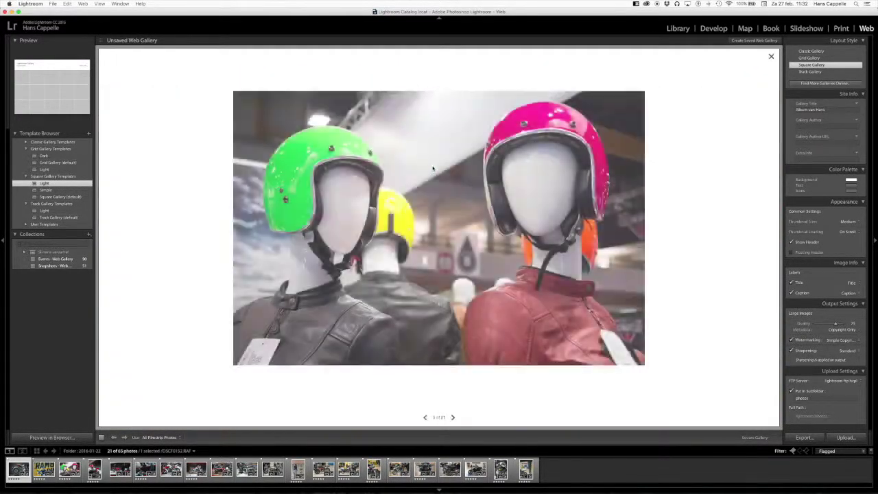
left_click(771, 56)
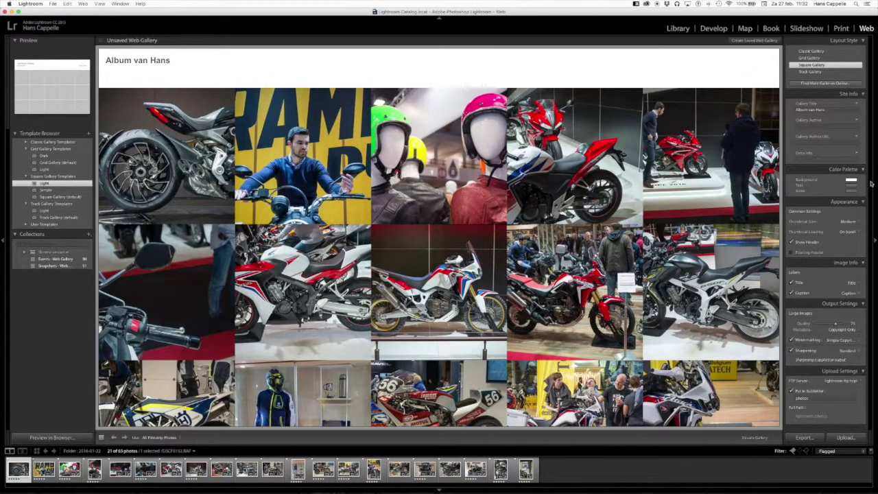
left_click(850, 181)
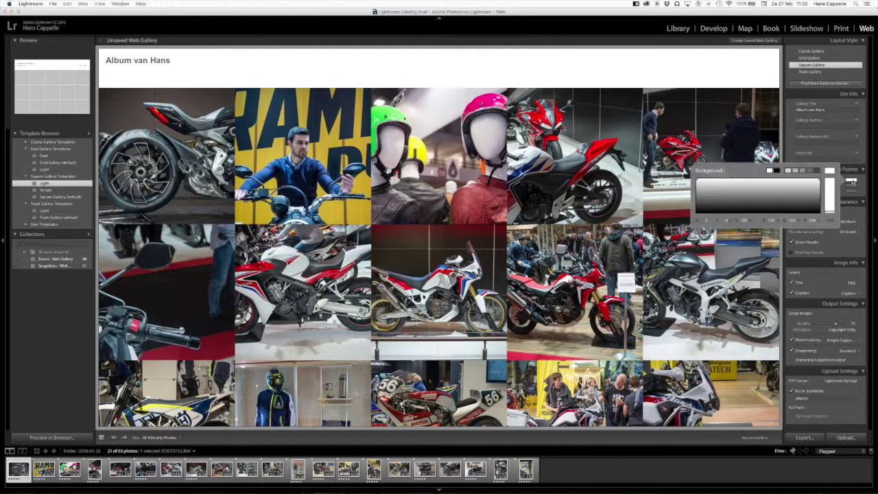
left_click(805, 170)
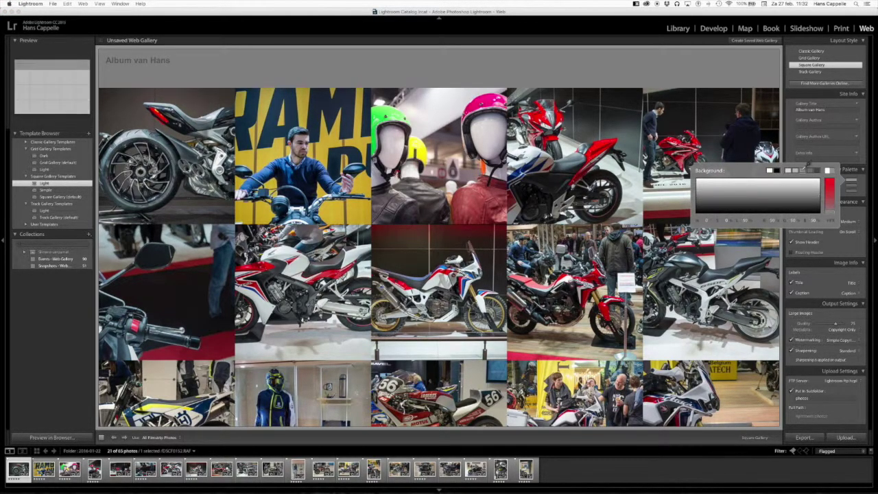
left_click(813, 170)
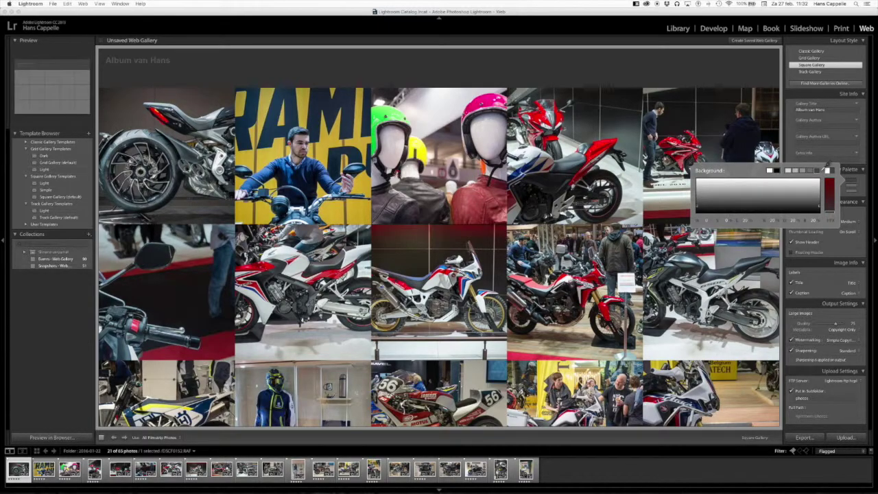
left_click(857, 181)
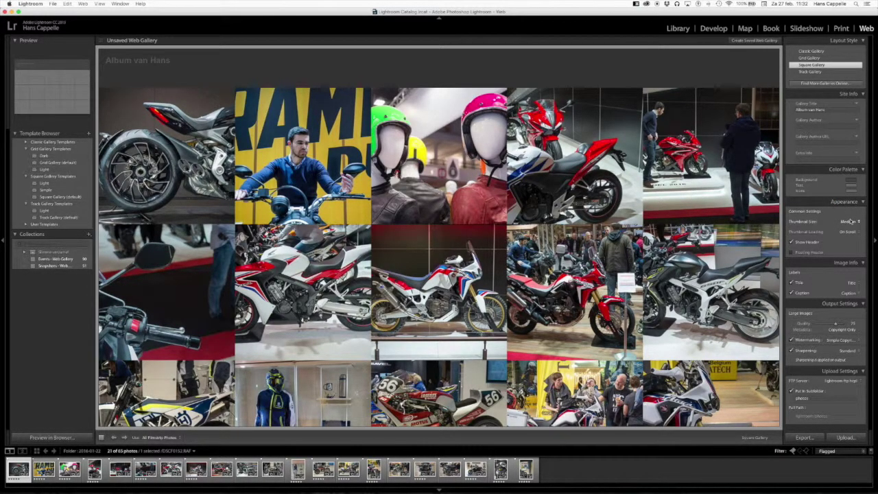
Enable Floating Header and set the title text colour to white.
left_click(809, 253)
left_click(851, 185)
left_click(769, 176)
left_click(670, 83)
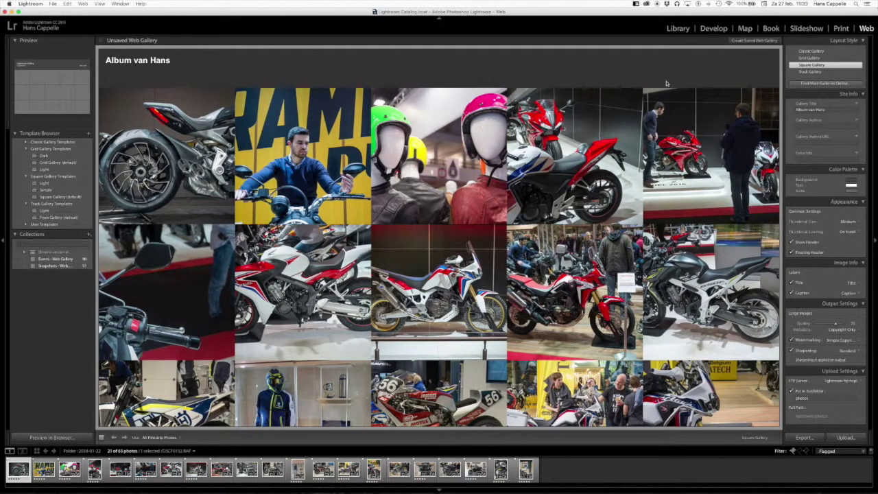
Scroll through the gallery and toggle Show Header off and on, leaving it checked.
scroll(145, 82, "down", 3)
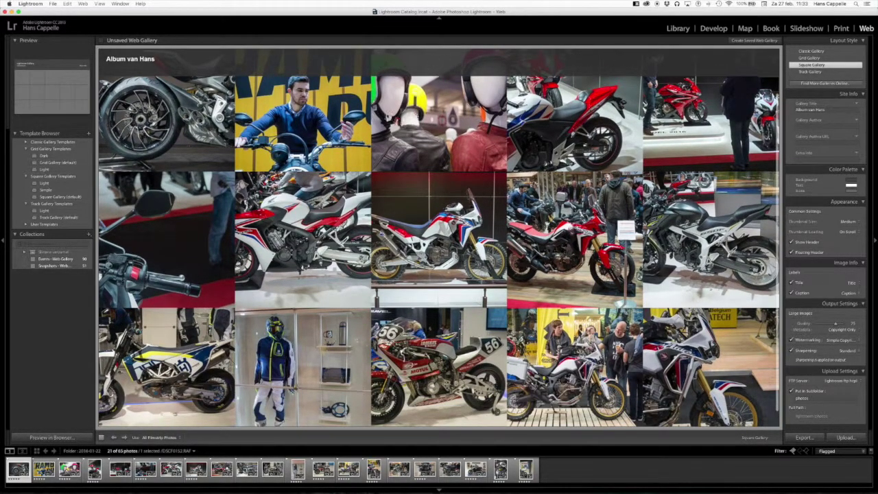
scroll(164, 61, "down", 5)
scroll(165, 61, "down", 2)
scroll(439, 240, "down", 5)
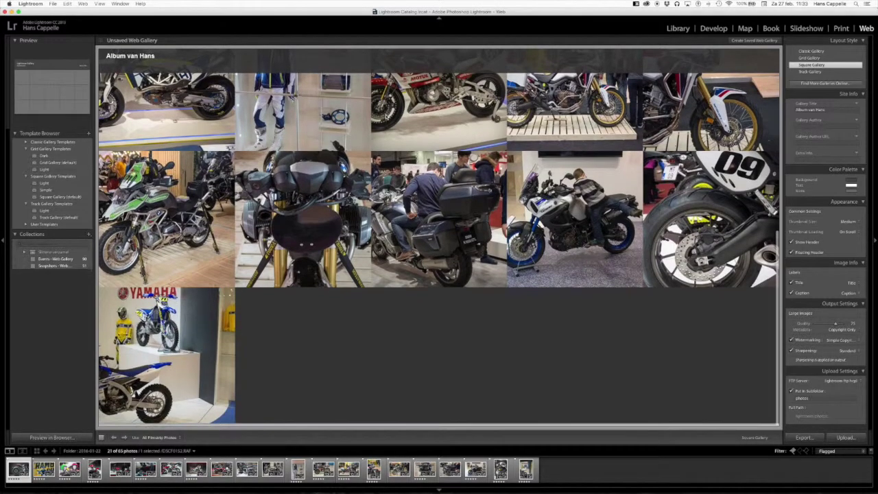
scroll(439, 240, "up", 6)
scroll(438, 240, "up", 9)
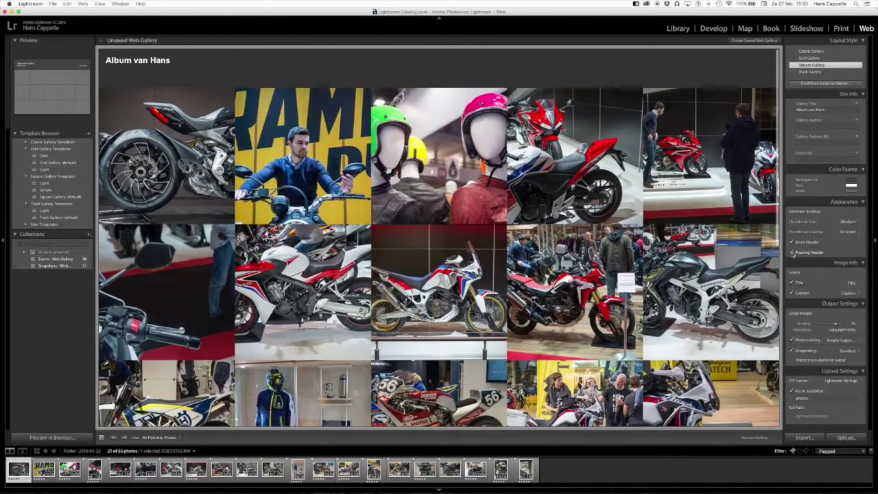
left_click(792, 243)
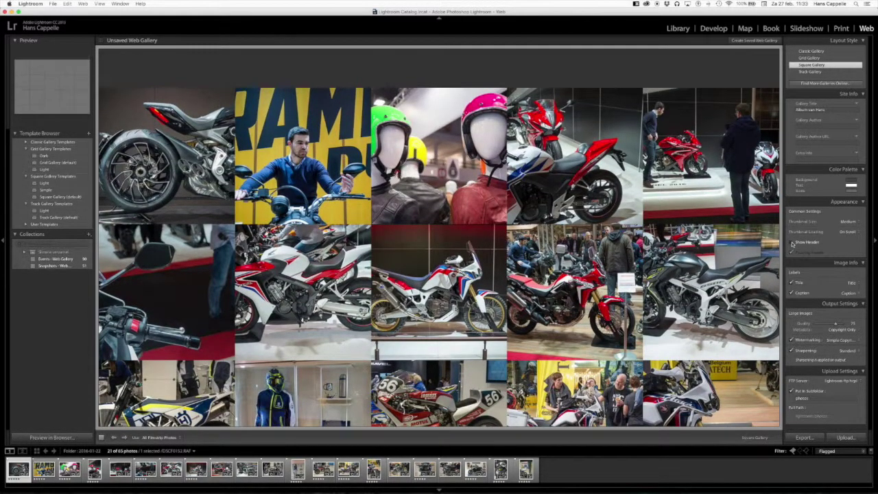
left_click(792, 243)
left_click(792, 243)
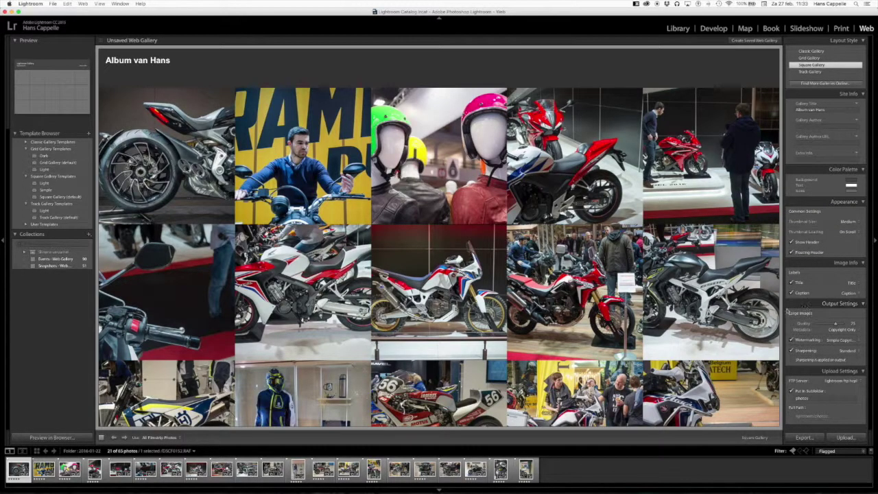
scroll(526, 314, "down", 5)
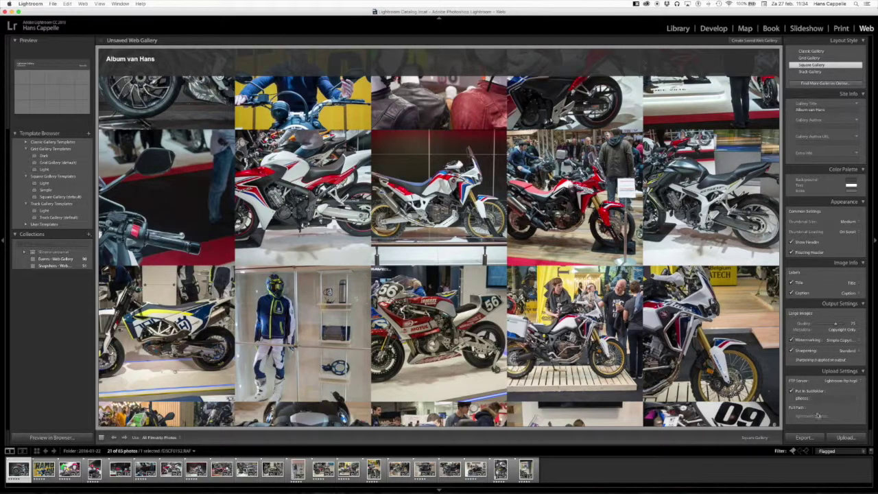
Export the web gallery to a Desktop folder named 'test html export'.
left_click(804, 439)
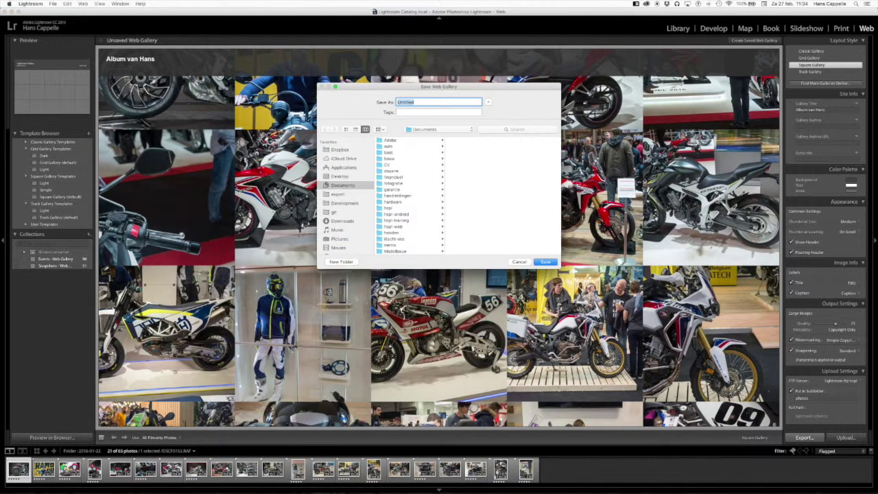
left_click(346, 193)
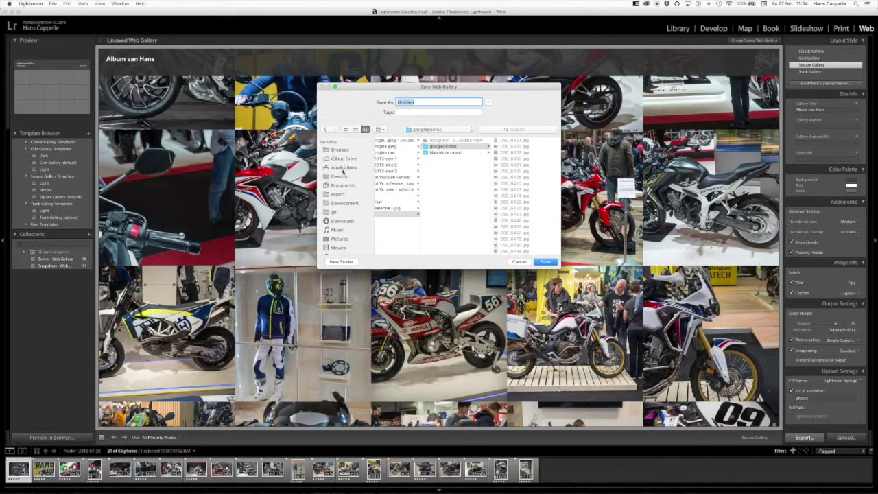
left_click(342, 177)
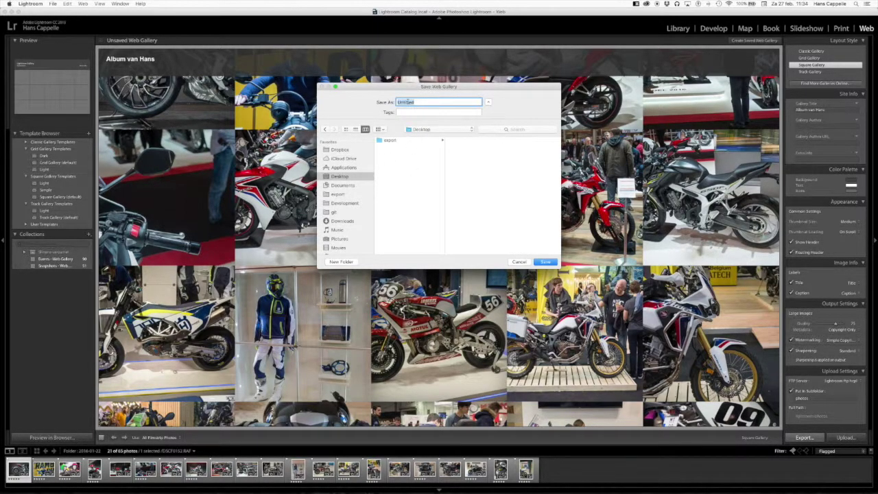
key("BackSpace")
left_click(546, 262)
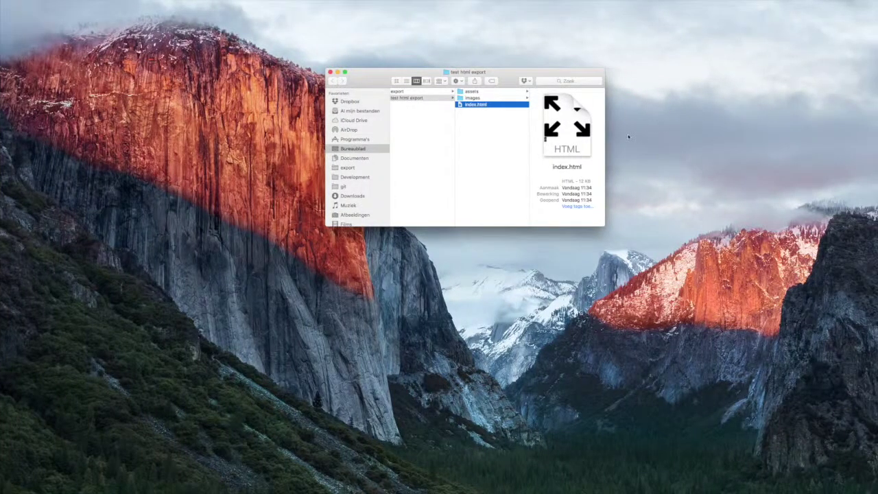
Browse the exported images/large and images/thumbnails folders to check the JPEG files.
left_click(472, 98)
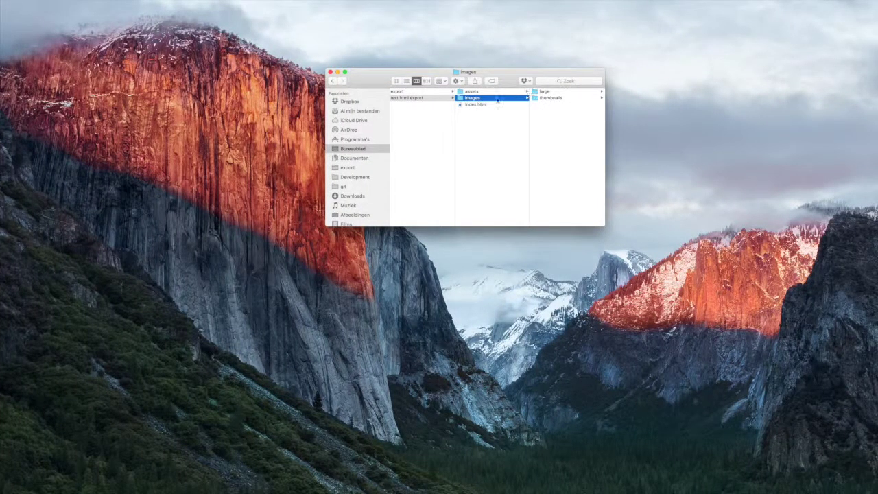
left_click(545, 91)
left_click(549, 91)
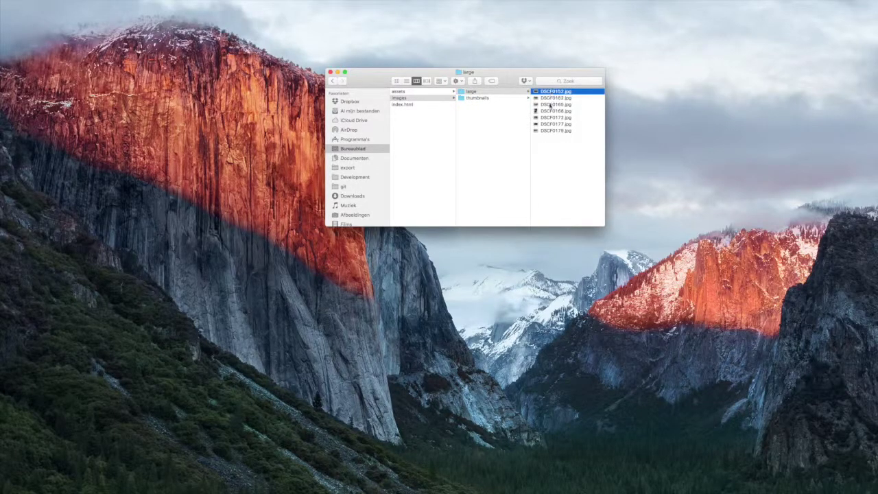
left_click(511, 104)
left_click(486, 124)
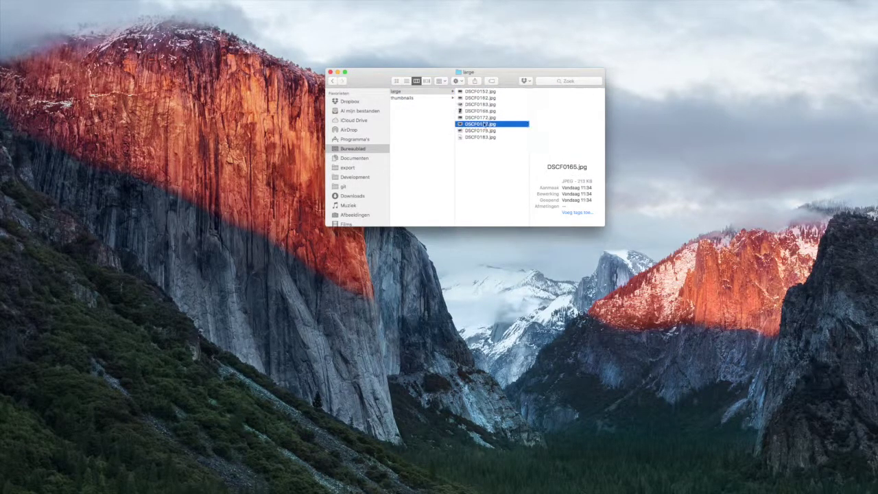
left_click(411, 97)
key("Right")
key("Down")
key("Down")
key("Down")
key("Down")
key("Left")
key("Up")
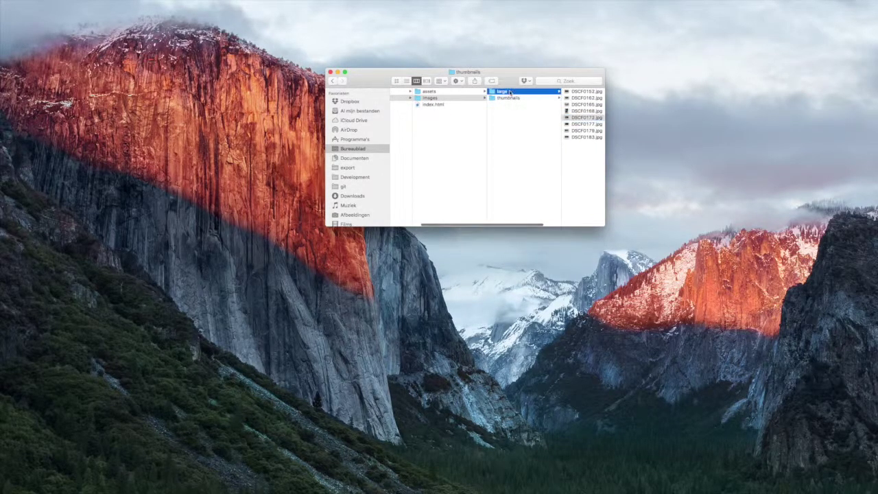
Check the assets/css folder, then Quick Look the gallery's index.html page.
key("Left")
key("Up")
key("Right")
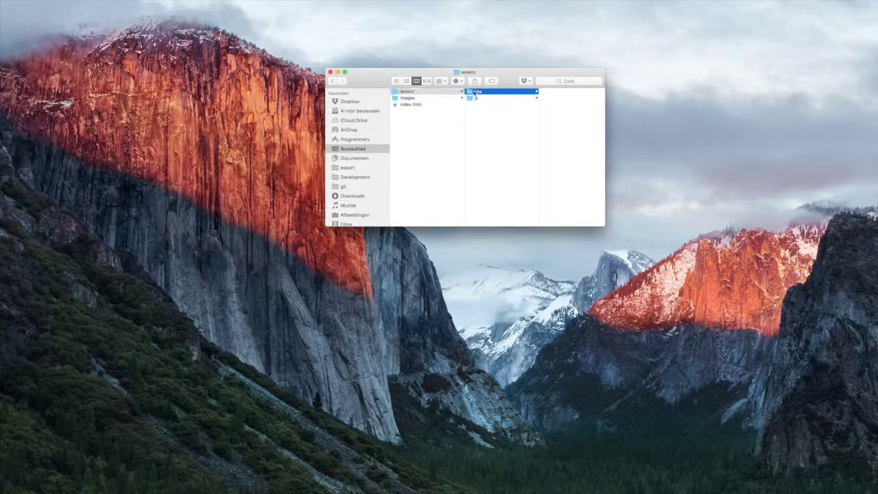
left_click(432, 105)
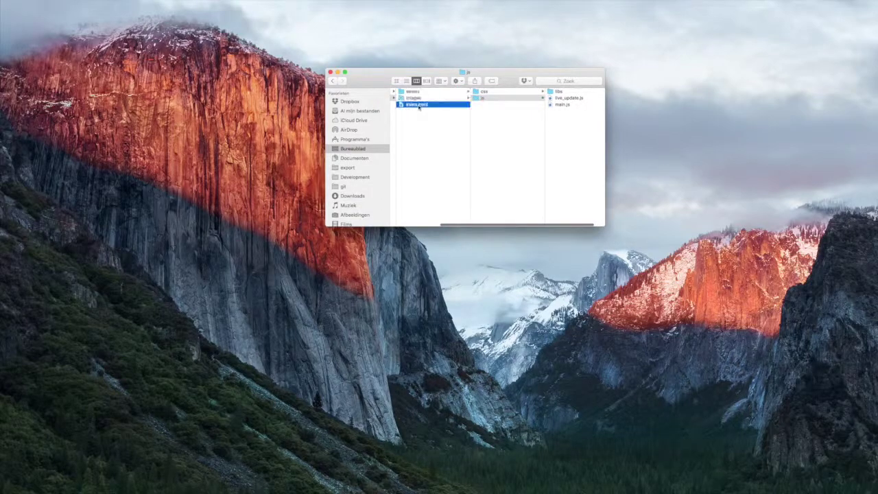
key("space")
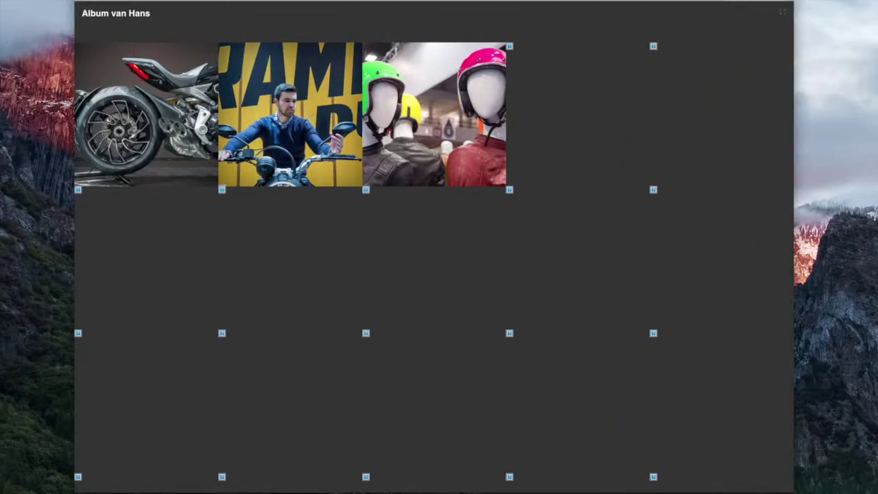
Reload the Album van Hans gallery and page through enlarged photos to the fifth of 21.
key("super+r")
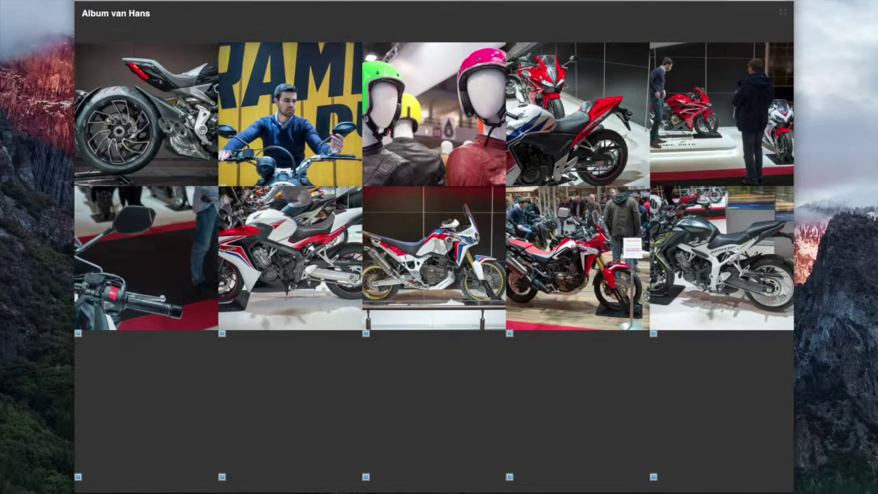
left_click(187, 113)
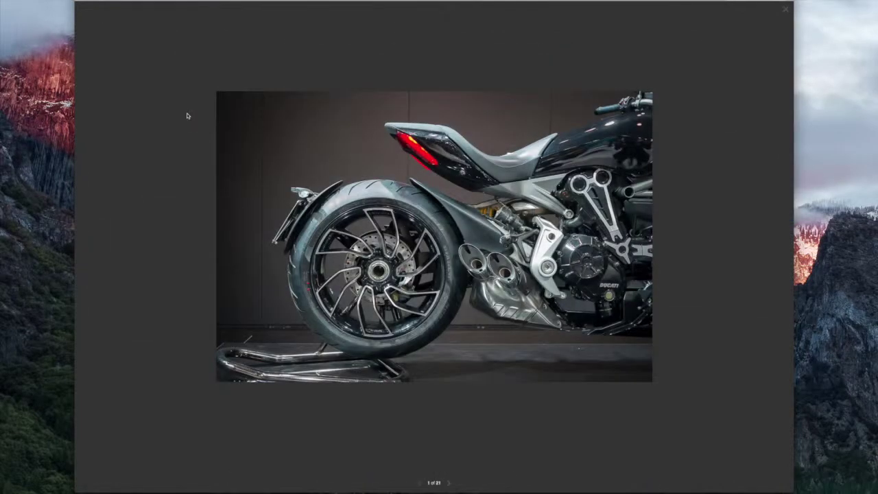
left_click(449, 485)
left_click(449, 485)
left_click(450, 484)
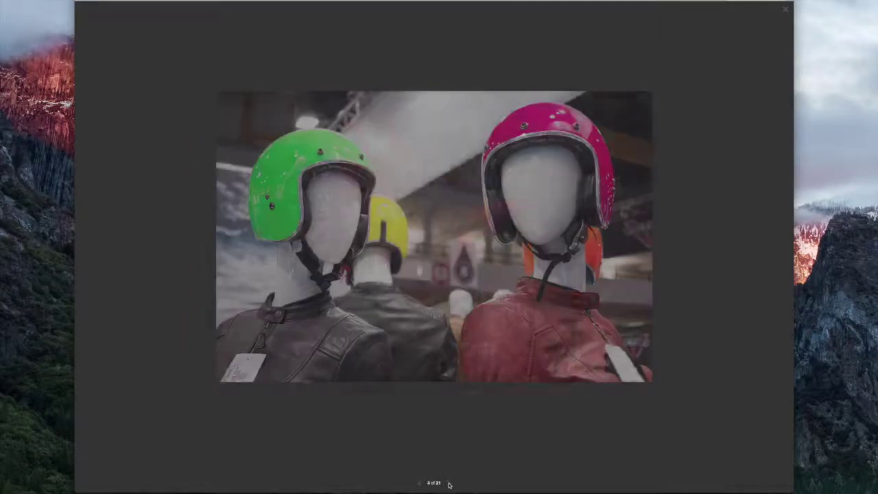
left_click(450, 485)
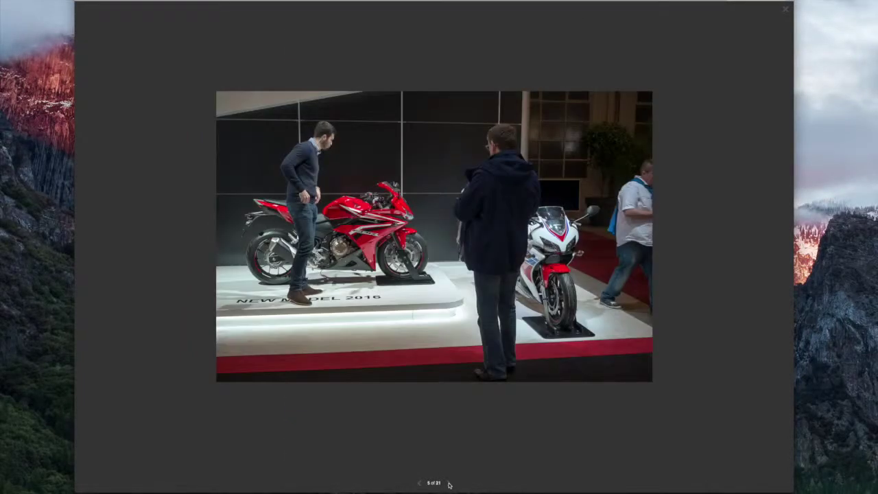